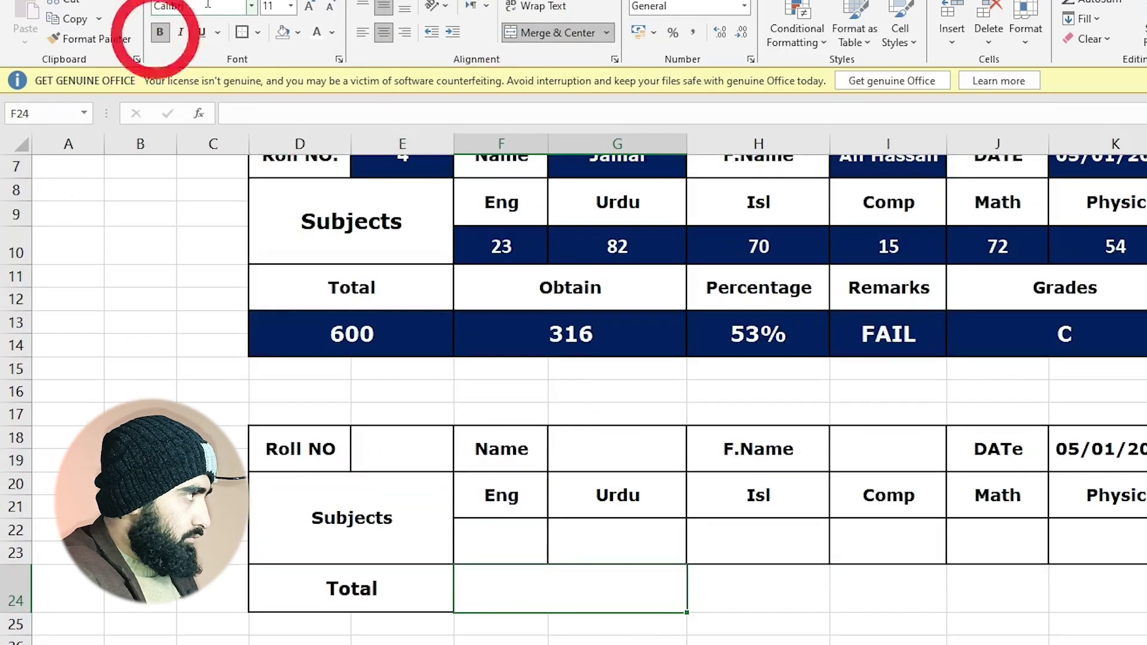
# - Fill the second result card's empty roll number, name, father's name, subject marks and bottom-row result cells with standard Dark Blue
pyautogui.scroll(1, 437, 512)
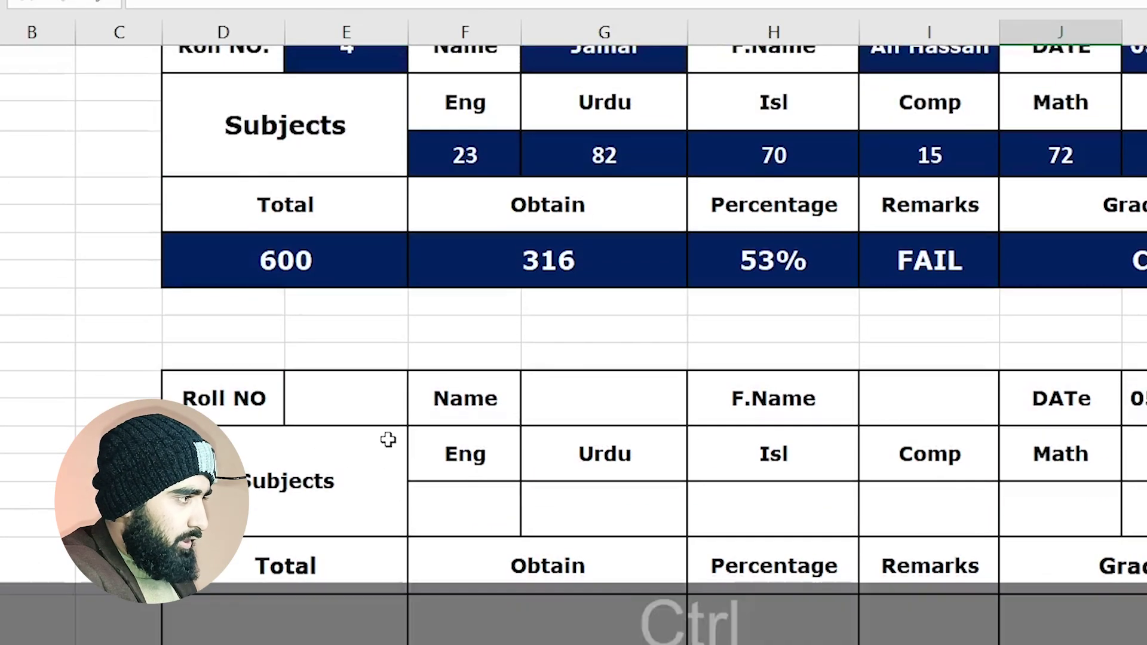
pyautogui.keyDown('ctrl'); pyautogui.scroll(-1, 389, 440); pyautogui.keyUp('ctrl')
pyautogui.scroll(-1, 410, 233)
pyautogui.scroll(1, 349, 388)
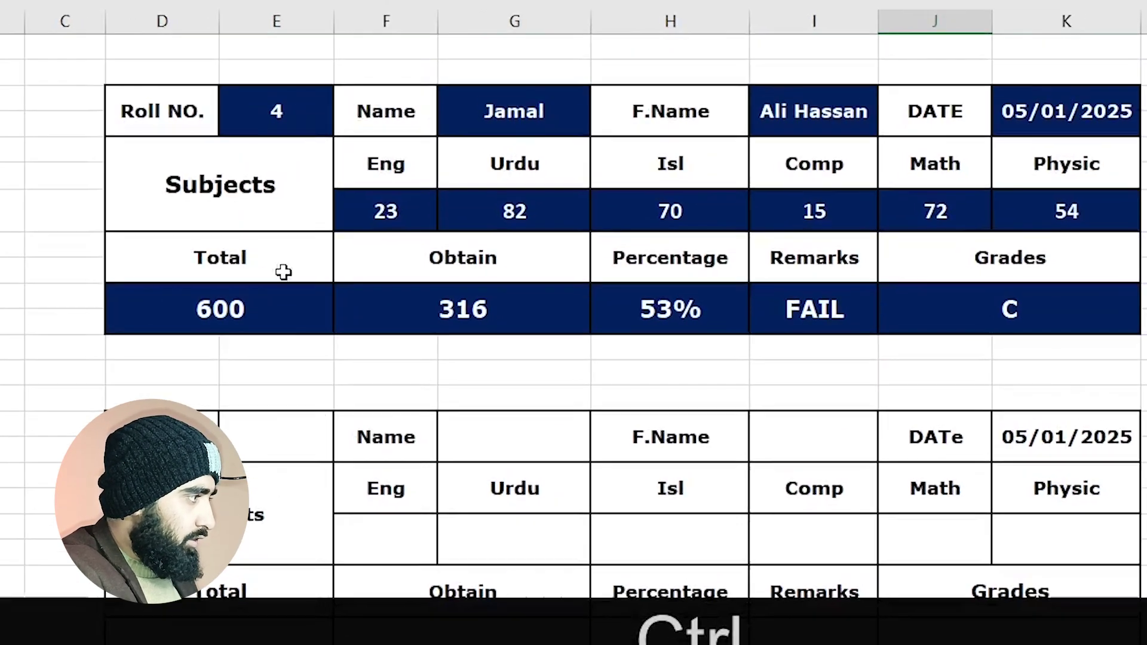
pyautogui.keyDown('ctrl'); pyautogui.scroll(-1, 352, 412); pyautogui.keyUp('ctrl')
pyautogui.click(378, 388)
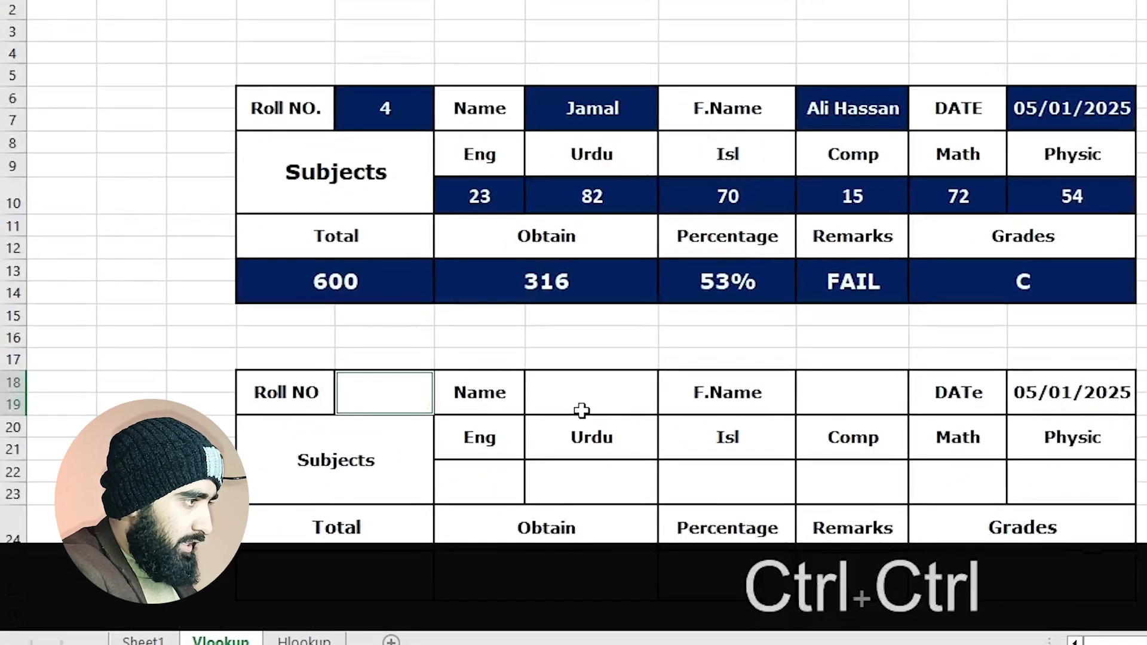
pyautogui.keyDown('ctrl'); pyautogui.click(597, 396); pyautogui.keyUp('ctrl')
pyautogui.keyDown('ctrl'); pyautogui.click(815, 394); pyautogui.keyUp('ctrl')
pyautogui.keyDown('ctrl'); pyautogui.click(1060, 480); pyautogui.keyUp('ctrl')
pyautogui.moveTo(973, 476); pyautogui.dragTo(452, 487)
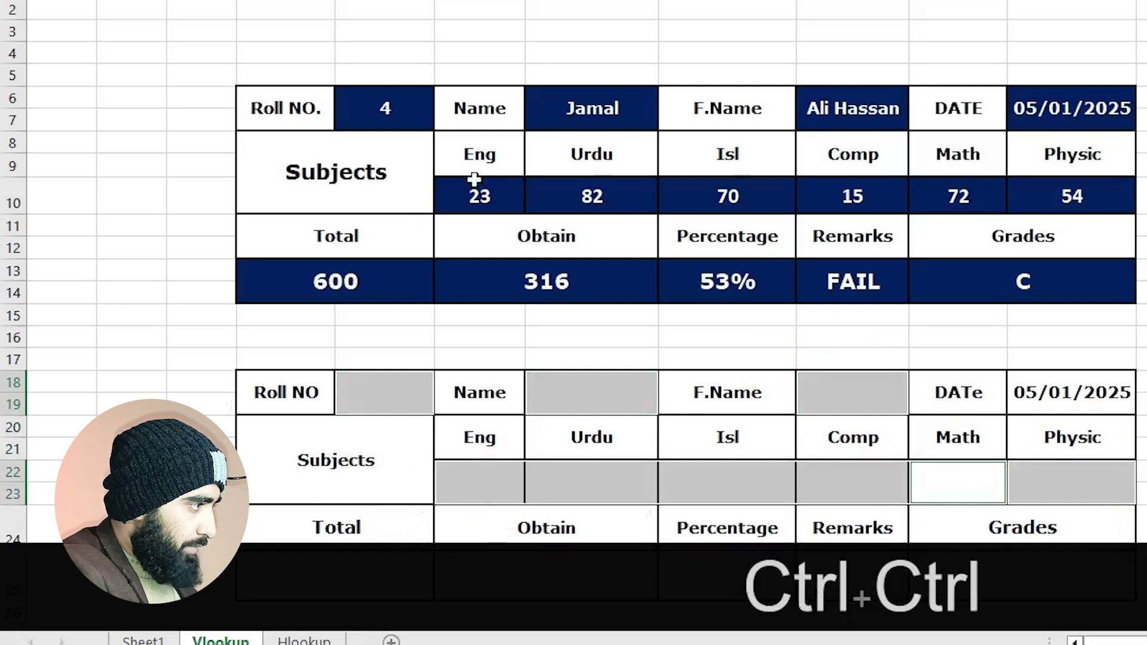
pyautogui.scroll(-3, 474, 197)
pyautogui.keyDown('ctrl'); pyautogui.click(333, 372); pyautogui.keyUp('ctrl')
pyautogui.keyDown('ctrl'); pyautogui.click(550, 385); pyautogui.keyUp('ctrl')
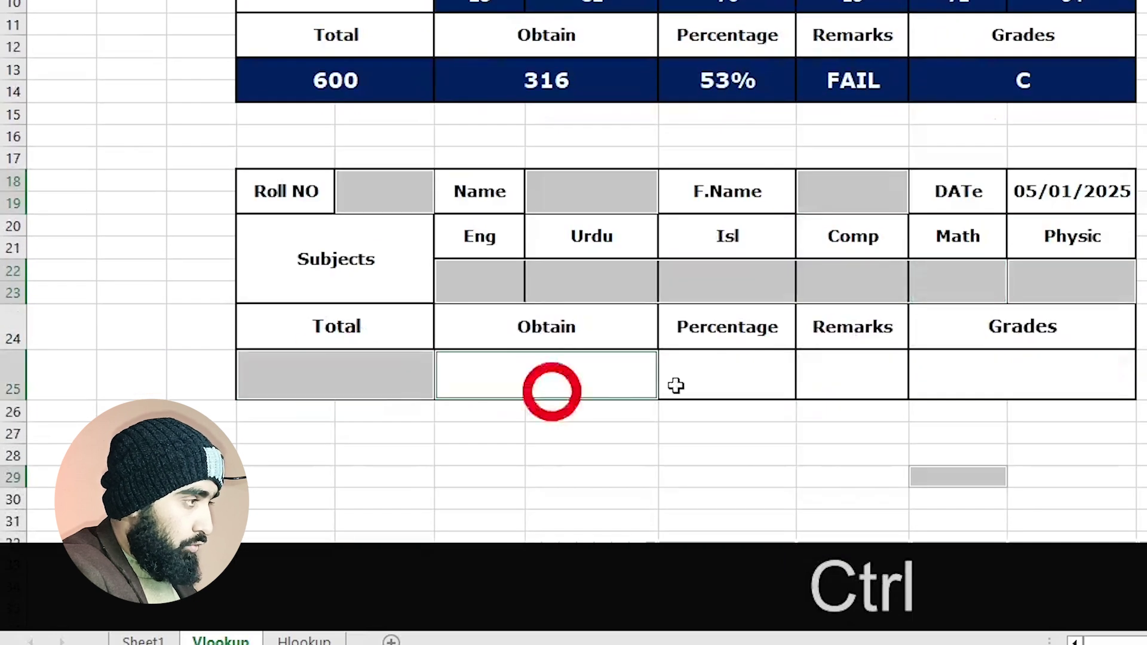
pyautogui.keyDown('ctrl'); pyautogui.click(681, 382); pyautogui.keyUp('ctrl')
pyautogui.keyDown('ctrl'); pyautogui.click(845, 379); pyautogui.keyUp('ctrl')
pyautogui.keyDown('ctrl'); pyautogui.click(986, 371); pyautogui.keyUp('ctrl')
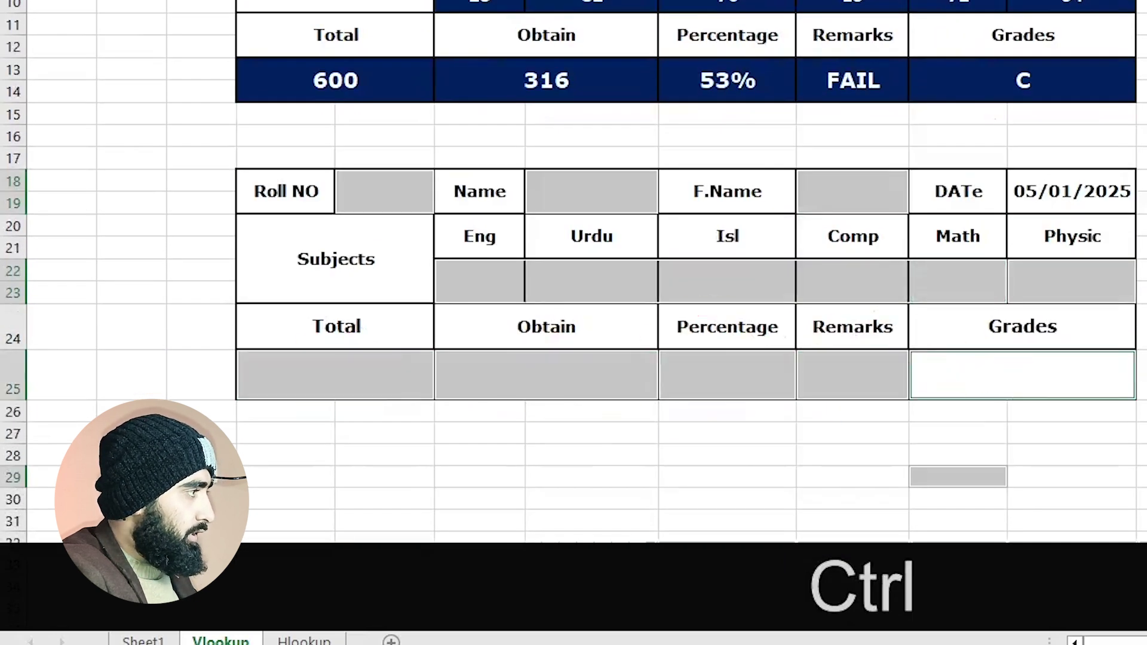
pyautogui.click(371, 49)
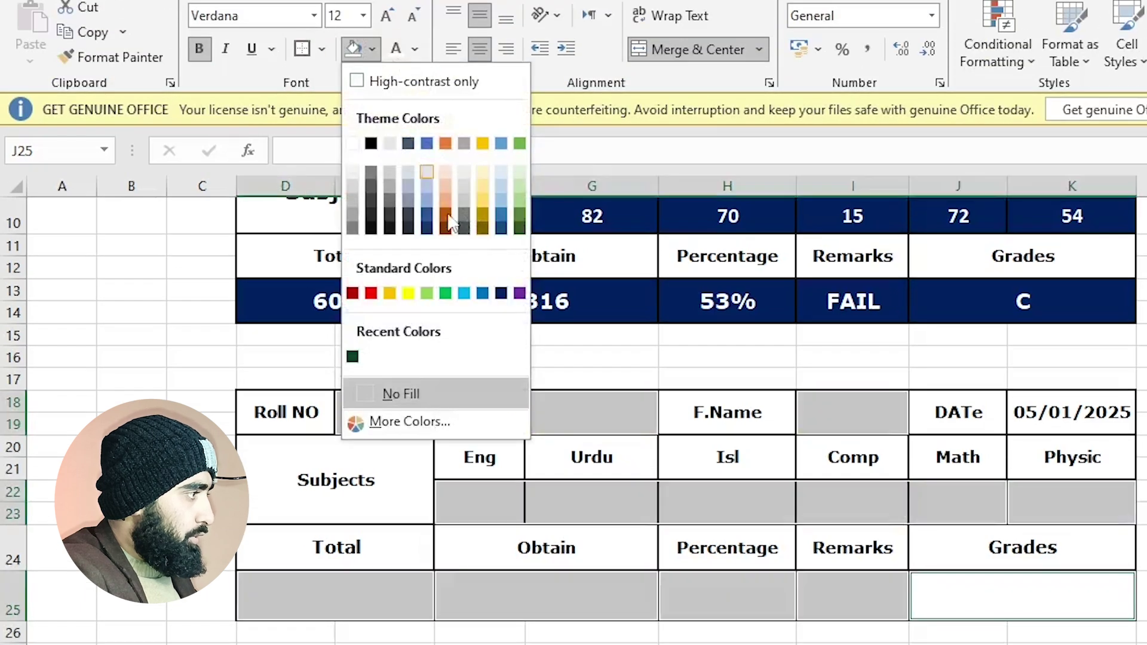
pyautogui.click(500, 293)
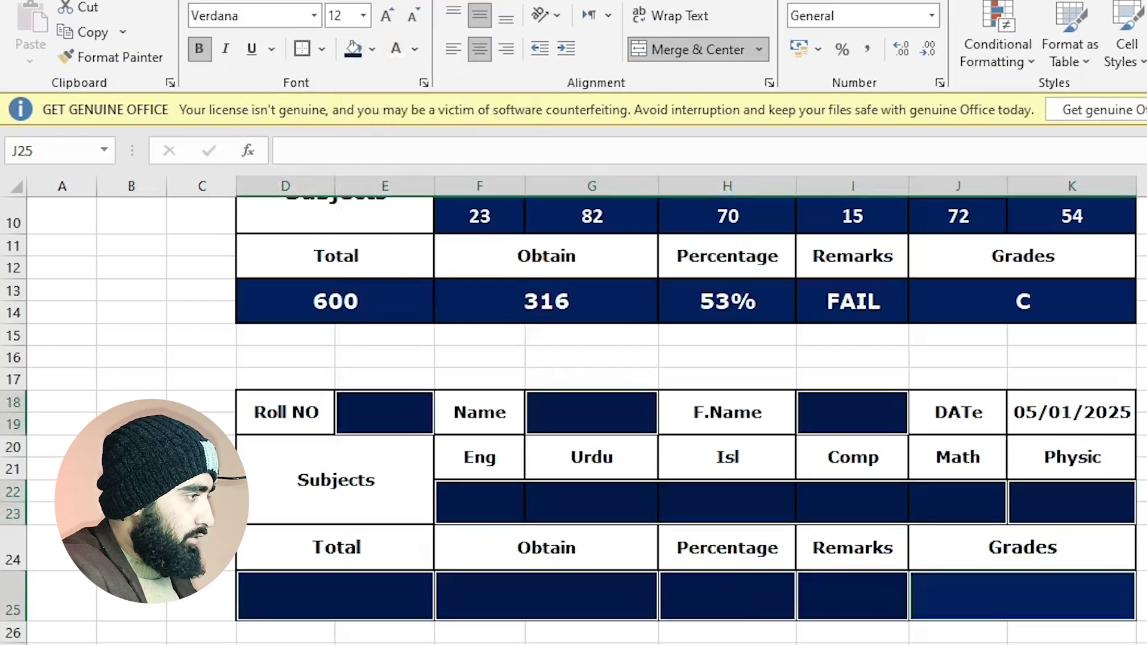
# - Set the font colour of the dark blue value cells in the second result card to white and deselect them
pyautogui.click(415, 49)
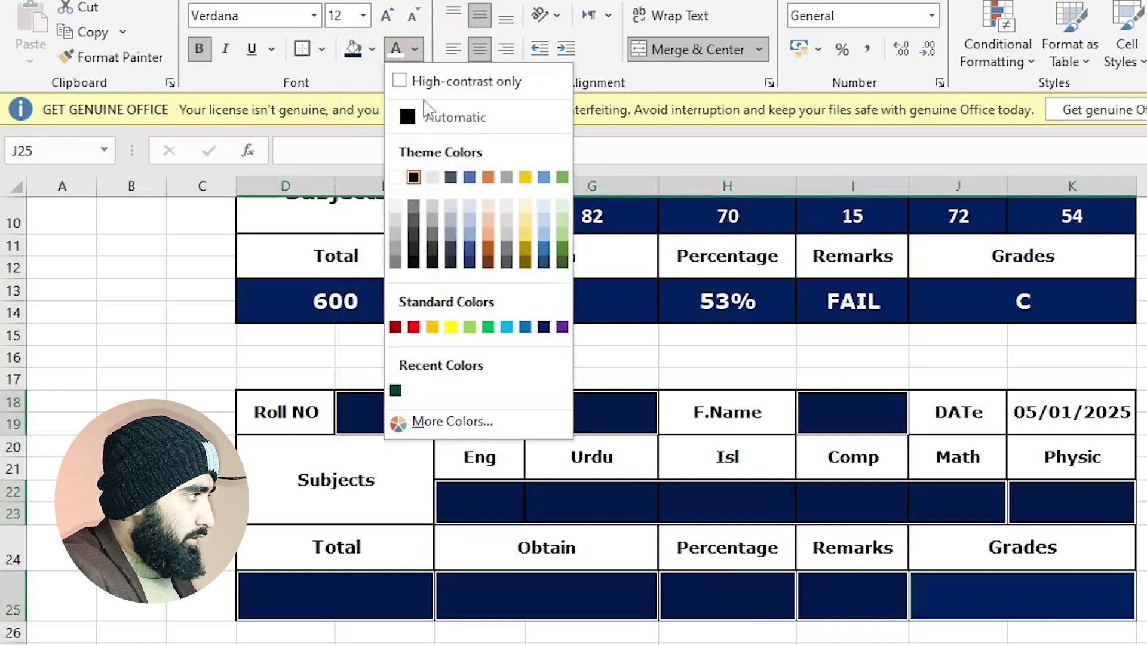
pyautogui.click(396, 176)
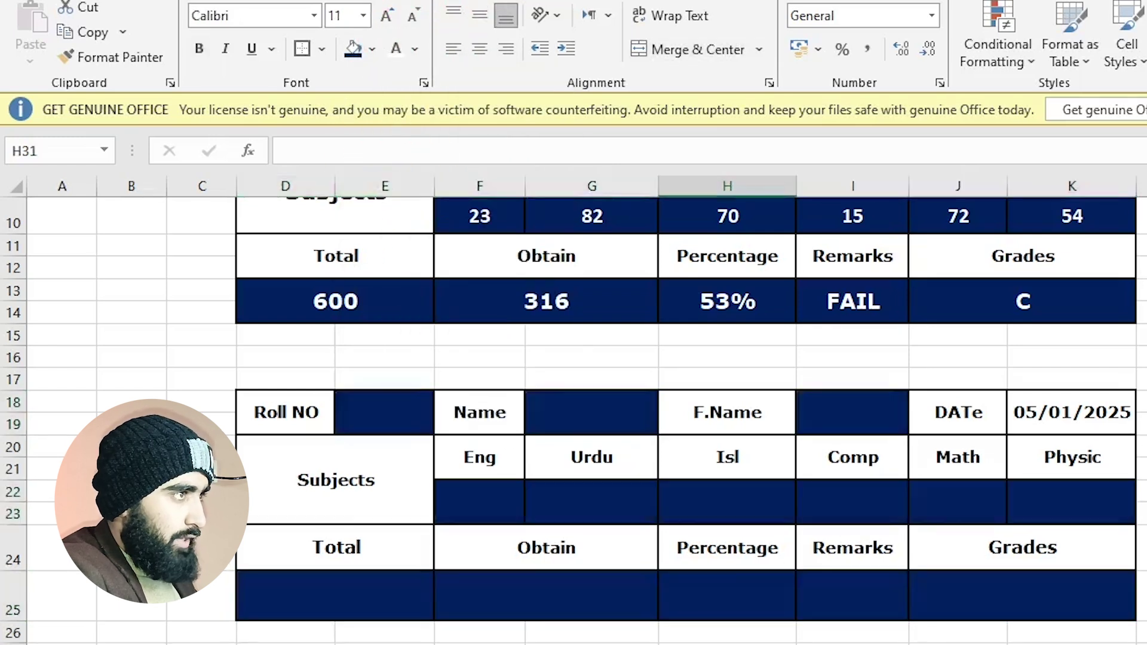
pyautogui.click(956, 644)
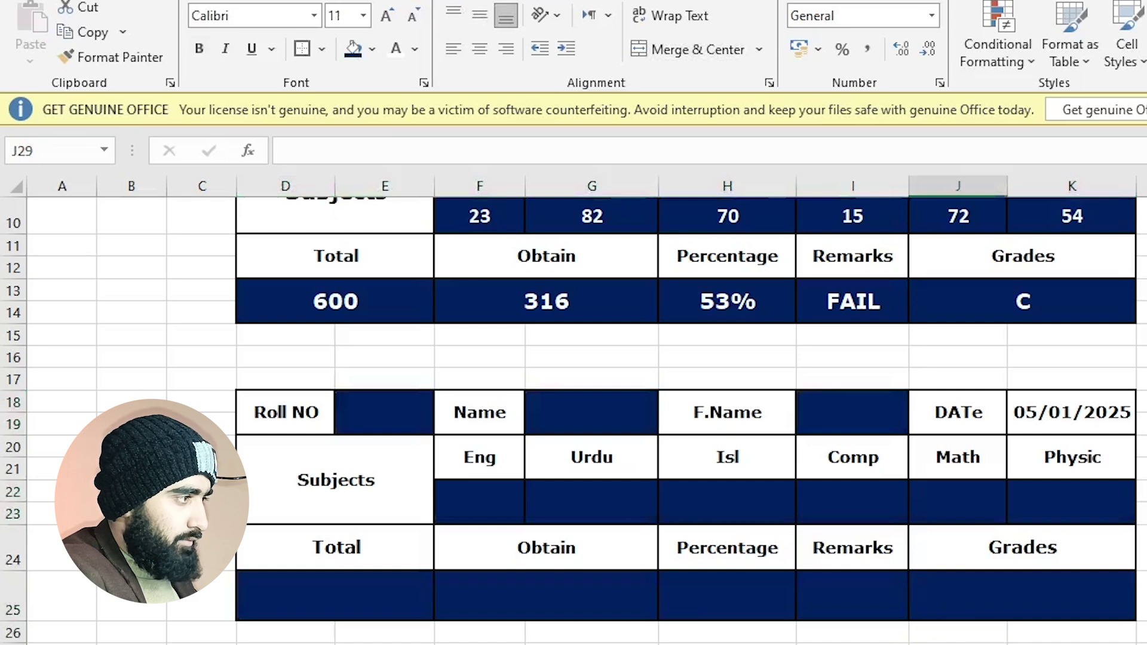
pyautogui.click(1145, 469)
pyautogui.scroll(1, 574, 418)
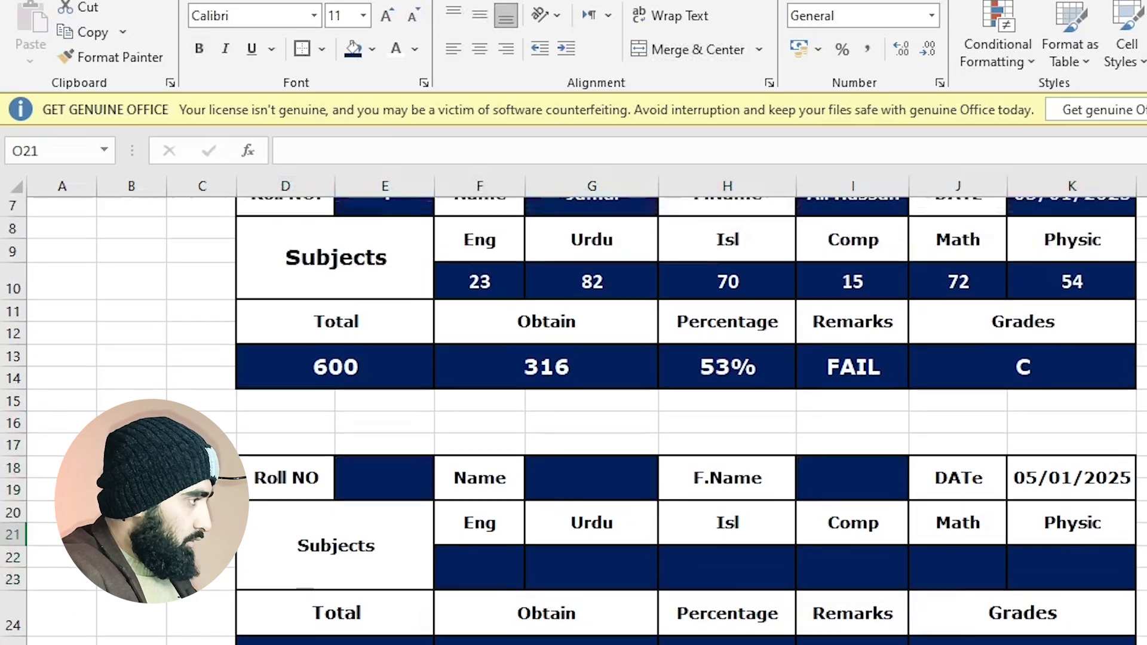
pyautogui.scroll(1, 573, 418)
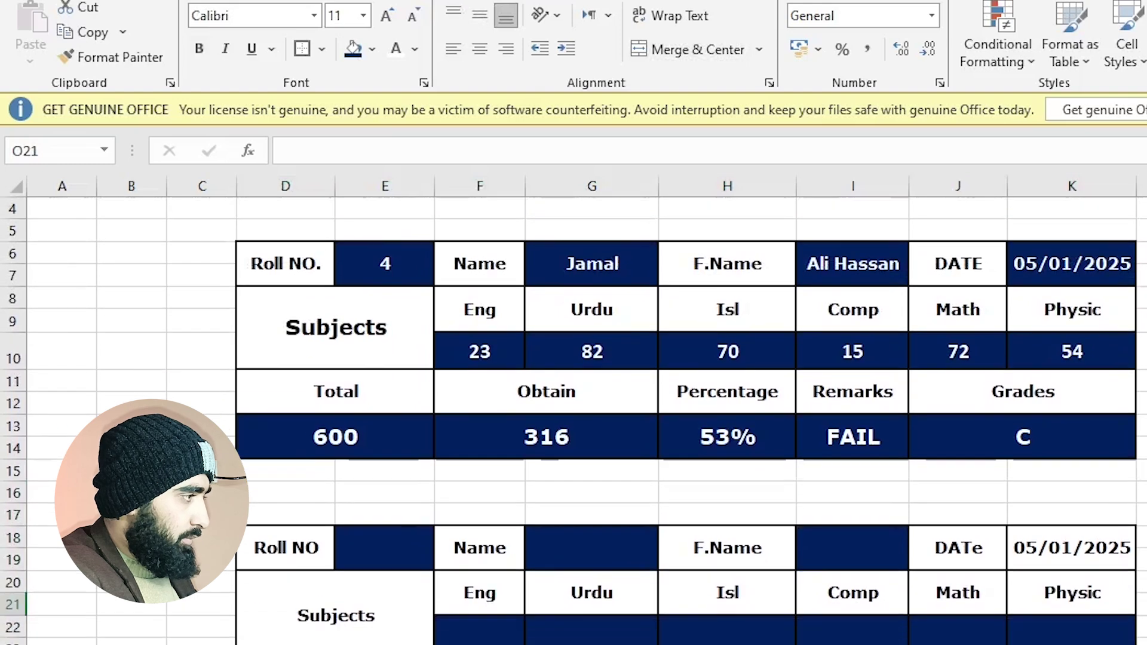
pyautogui.scroll(-1, 458, 461)
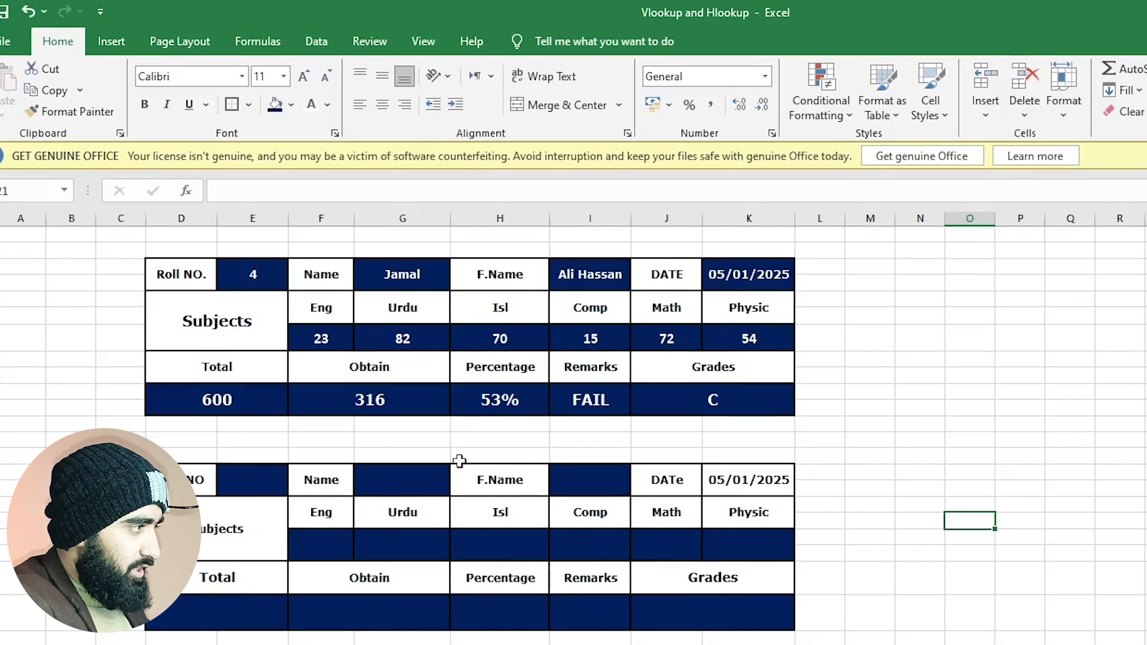
pyautogui.scroll(5, 424, 573)
pyautogui.scroll(-5, 713, 428)
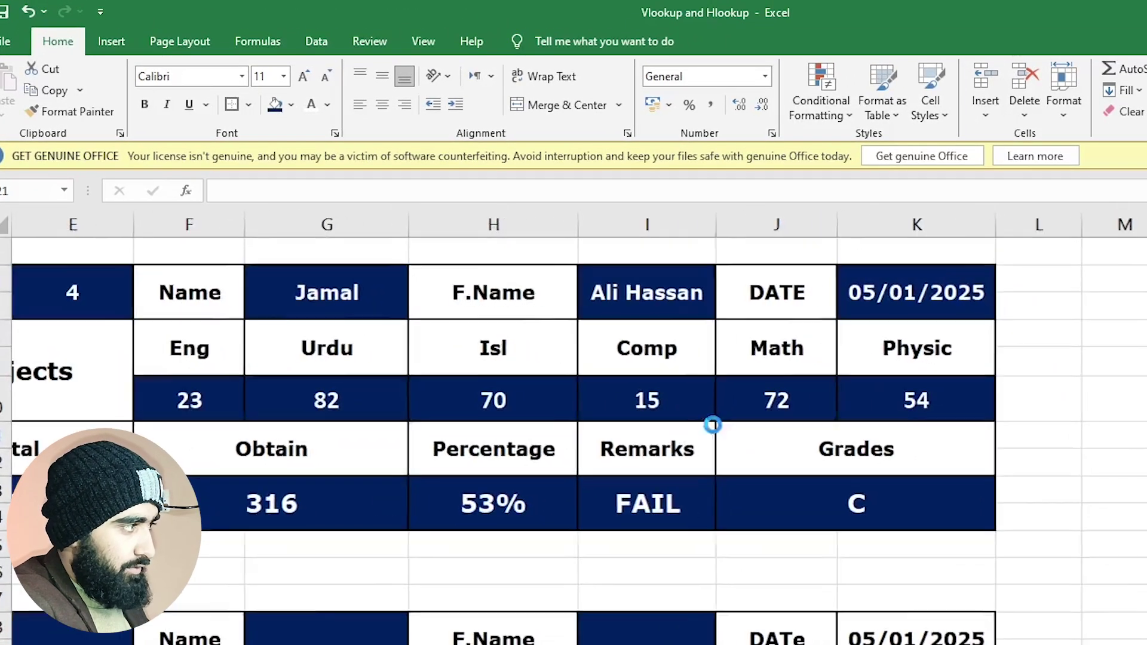
pyautogui.scroll(-1, 702, 464)
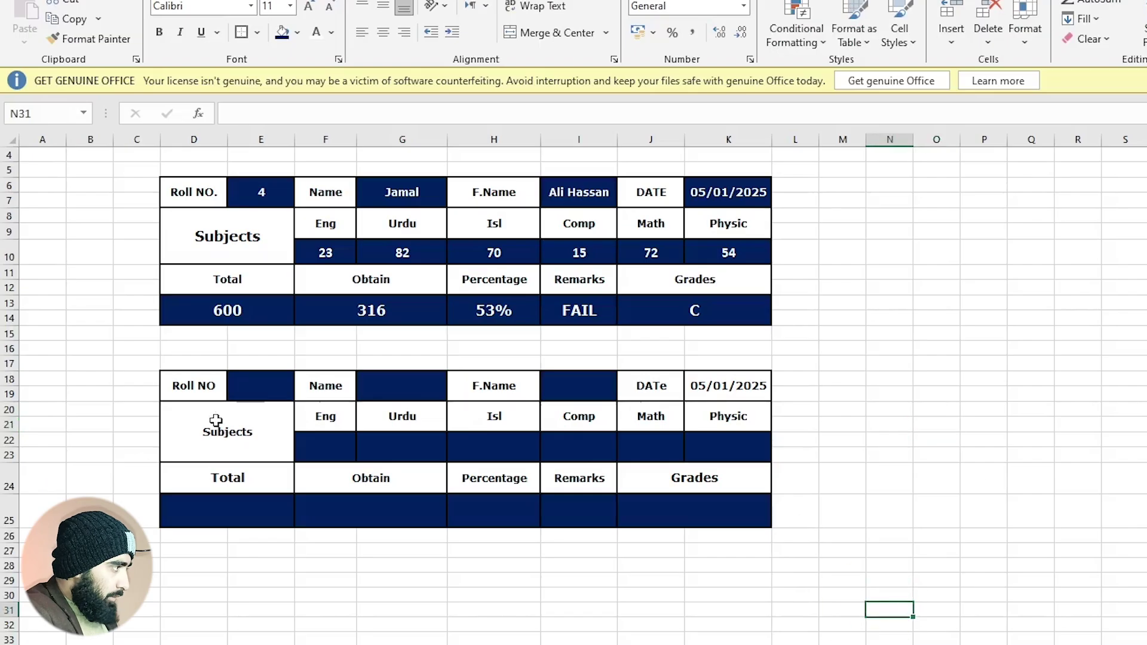
# - Examine the Vlookup DATA table on Sheet1 and the extent of its student records in C9:P18
pyautogui.click(254, 475)
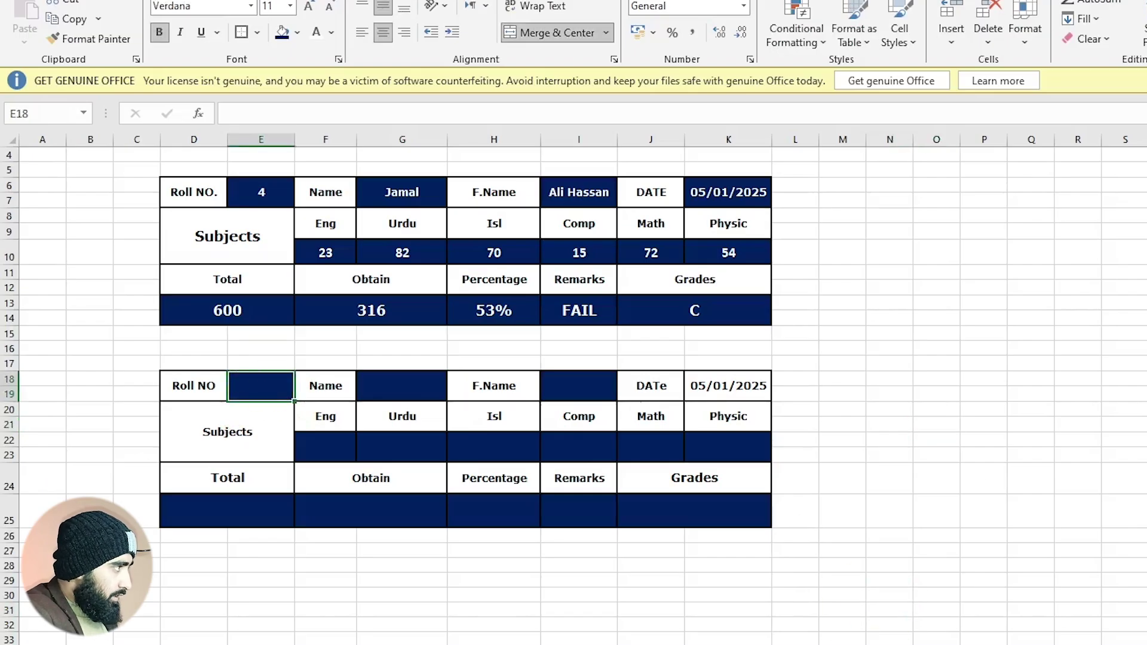
pyautogui.hotkey('ctrl', 'pageup')
pyautogui.keyDown('ctrl'); pyautogui.scroll(6, 110, 173); pyautogui.keyUp('ctrl')
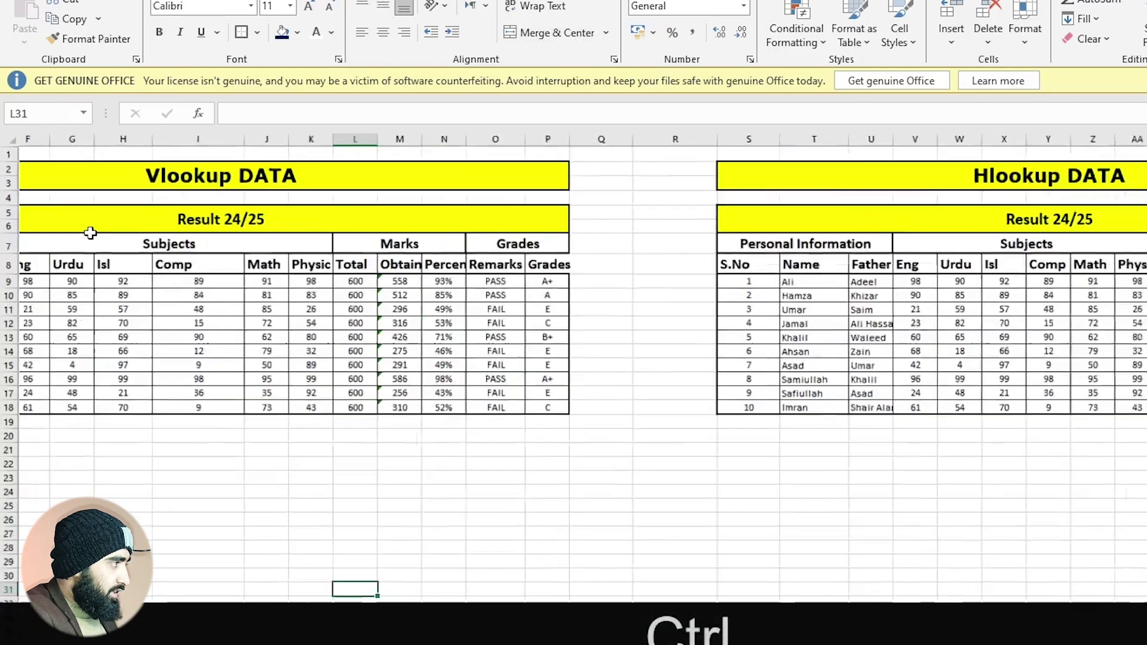
pyautogui.scroll(1, 375, 463)
pyautogui.moveTo(544, 483); pyautogui.dragTo(3, 457)
pyautogui.click(411, 399)
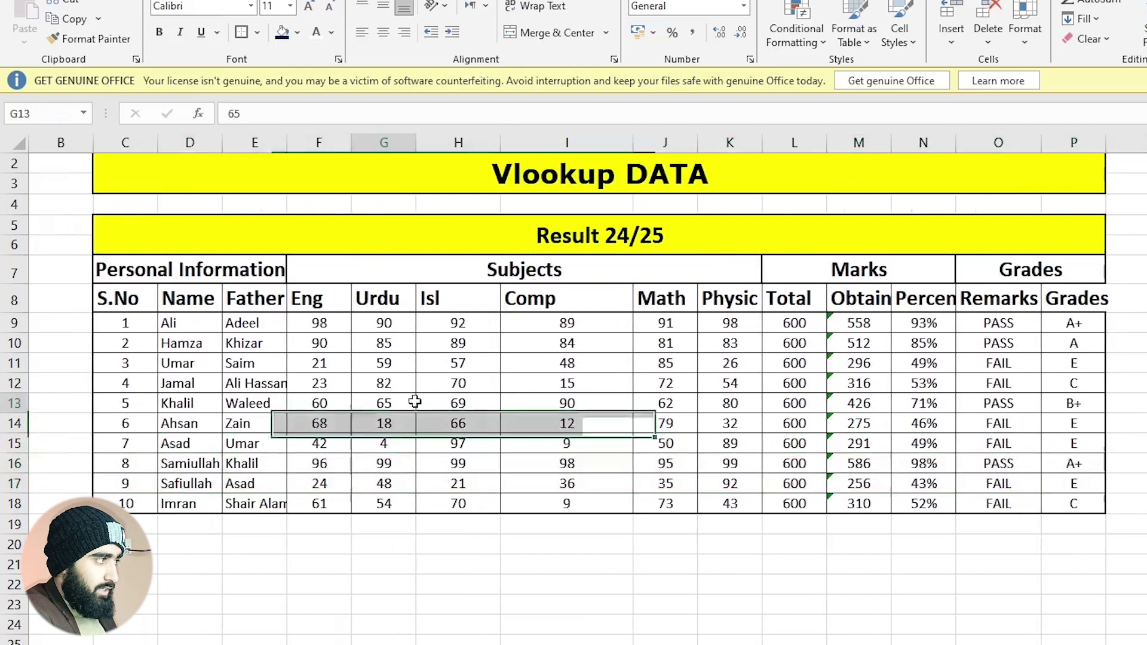
pyautogui.scroll(1, 538, 443)
pyautogui.moveTo(149, 351); pyautogui.dragTo(1069, 522)
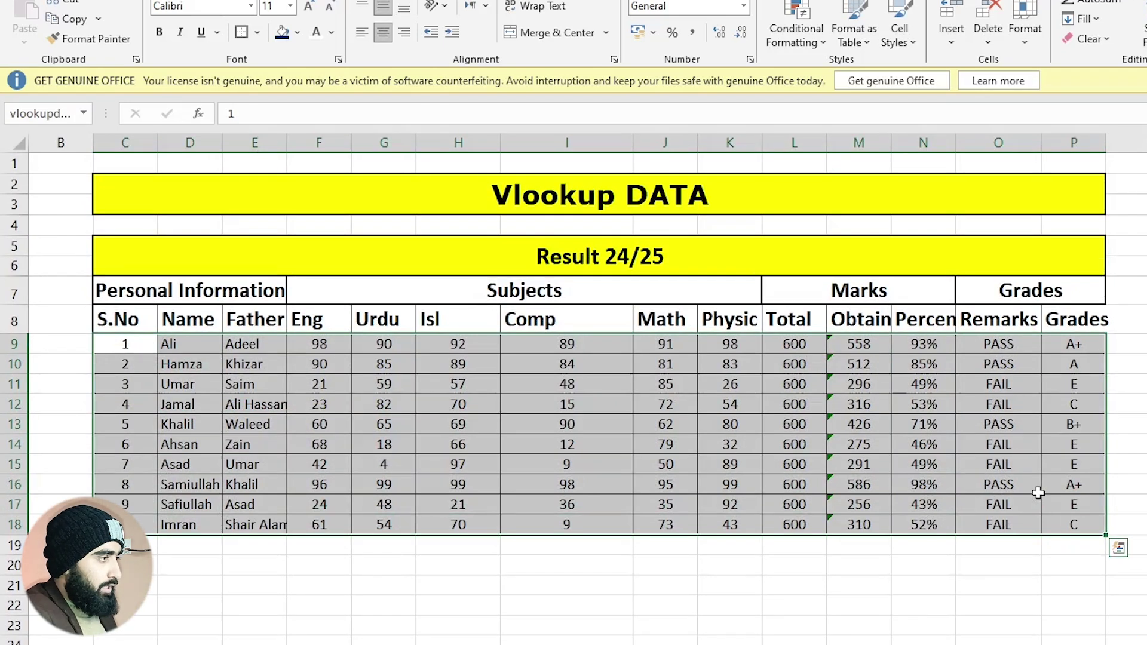
pyautogui.click(925, 445)
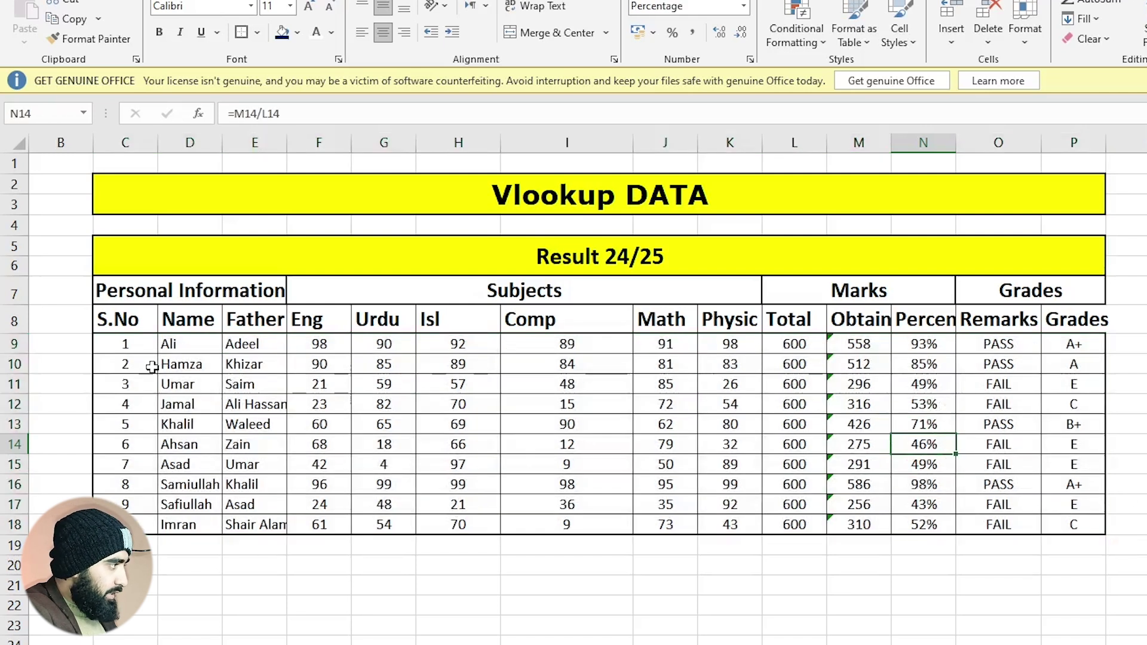
# - Select the student records C9:P18 on Sheet1 and check the range name assigned to them
pyautogui.moveTo(118, 339)
pyautogui.mouseDown()
pyautogui.moveTo(970, 487)
pyautogui.moveTo(1056, 523)
pyautogui.mouseUp()
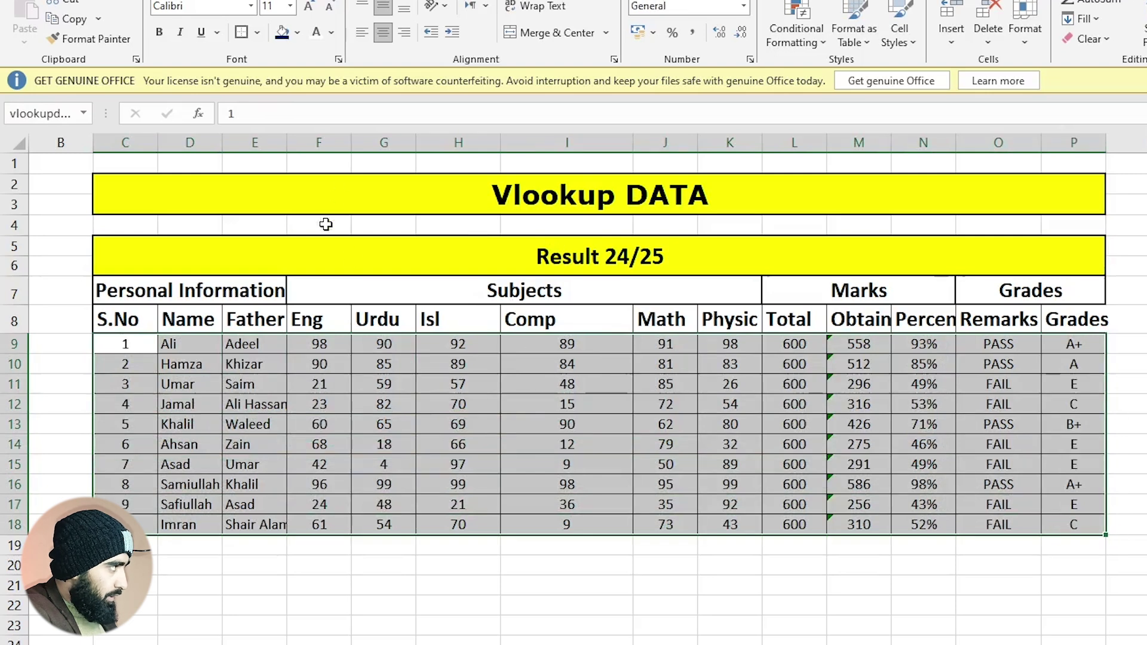
pyautogui.click(32, 114)
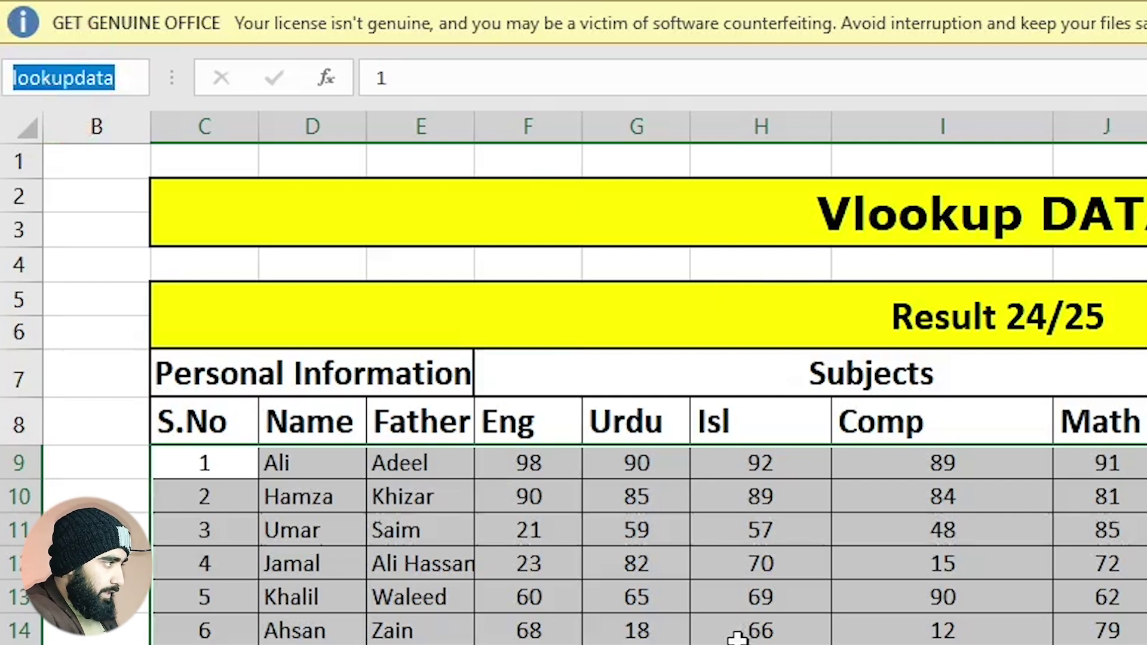
pyautogui.click(1146, 644)
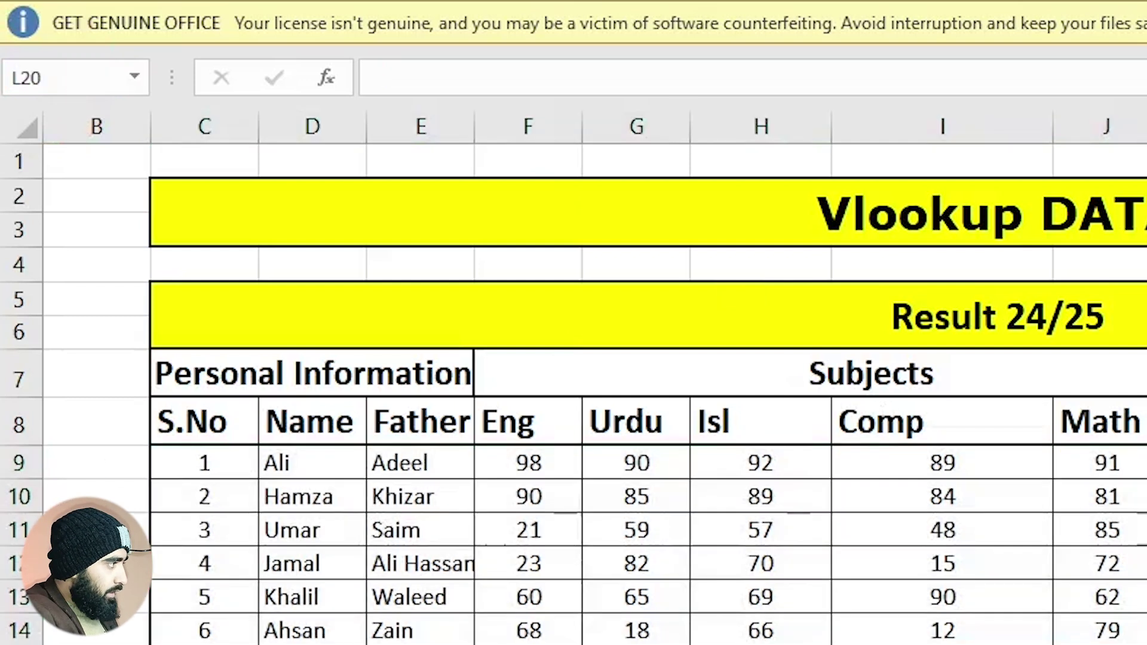
pyautogui.click(204, 461)
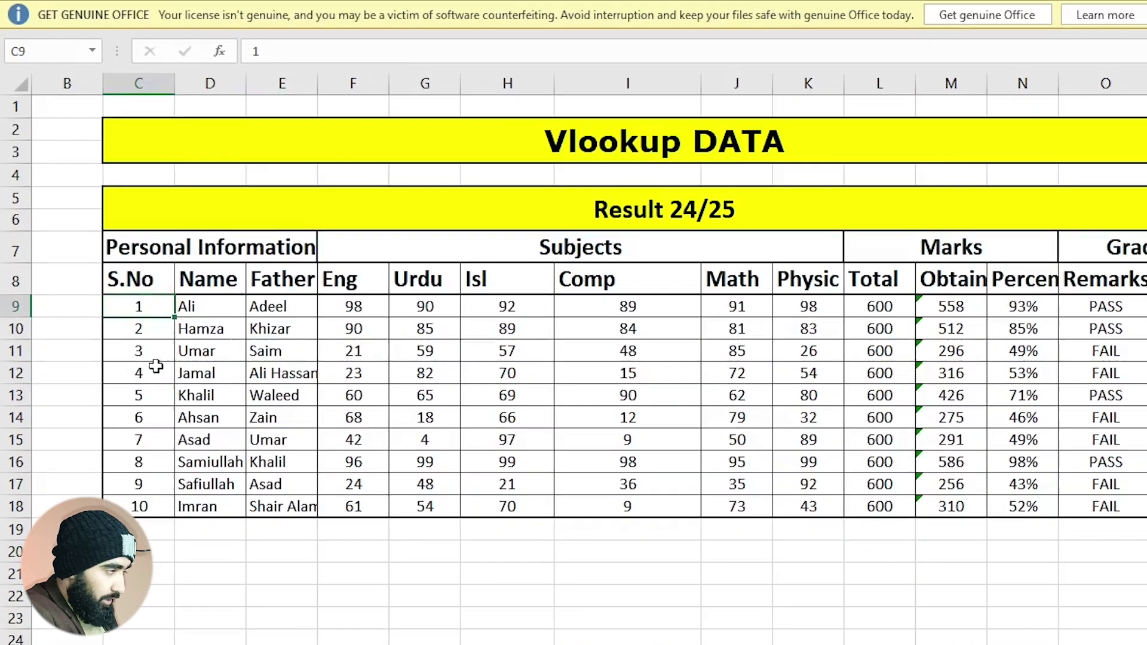
pyautogui.moveTo(122, 279); pyautogui.dragTo(1090, 462)
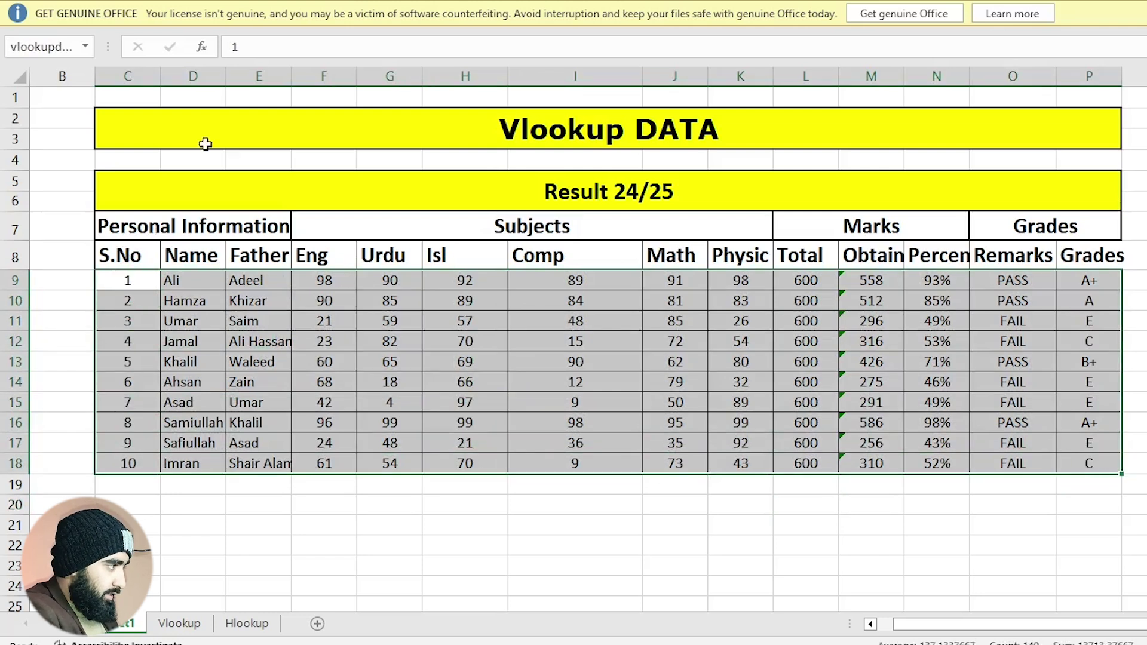
pyautogui.click(72, 47)
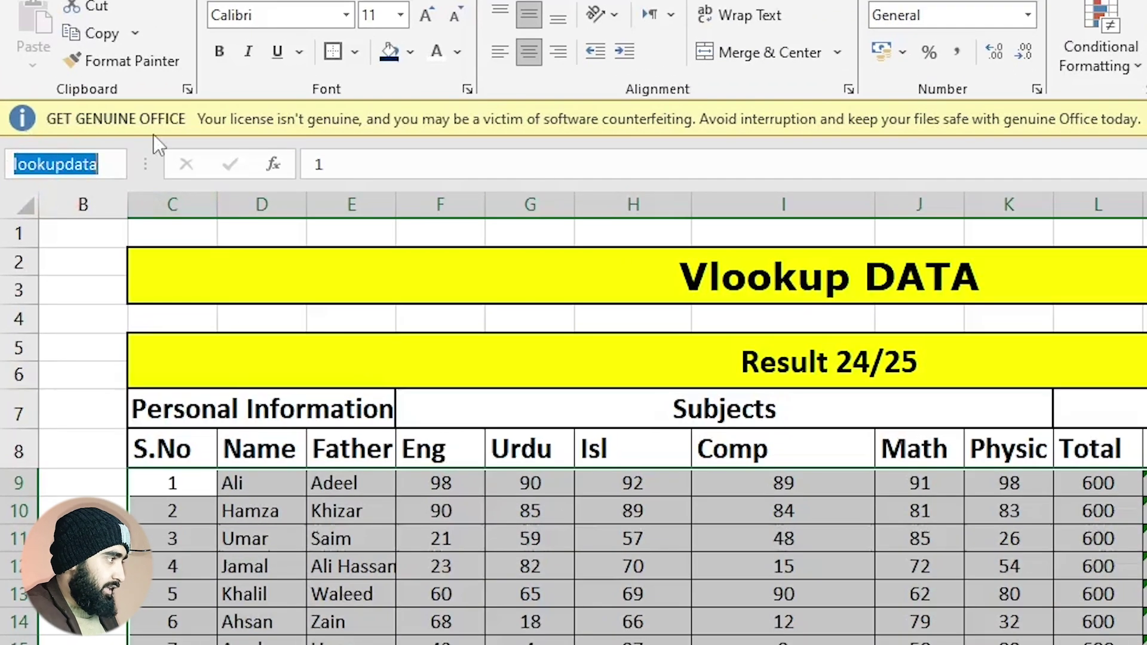
pyautogui.press('Return')
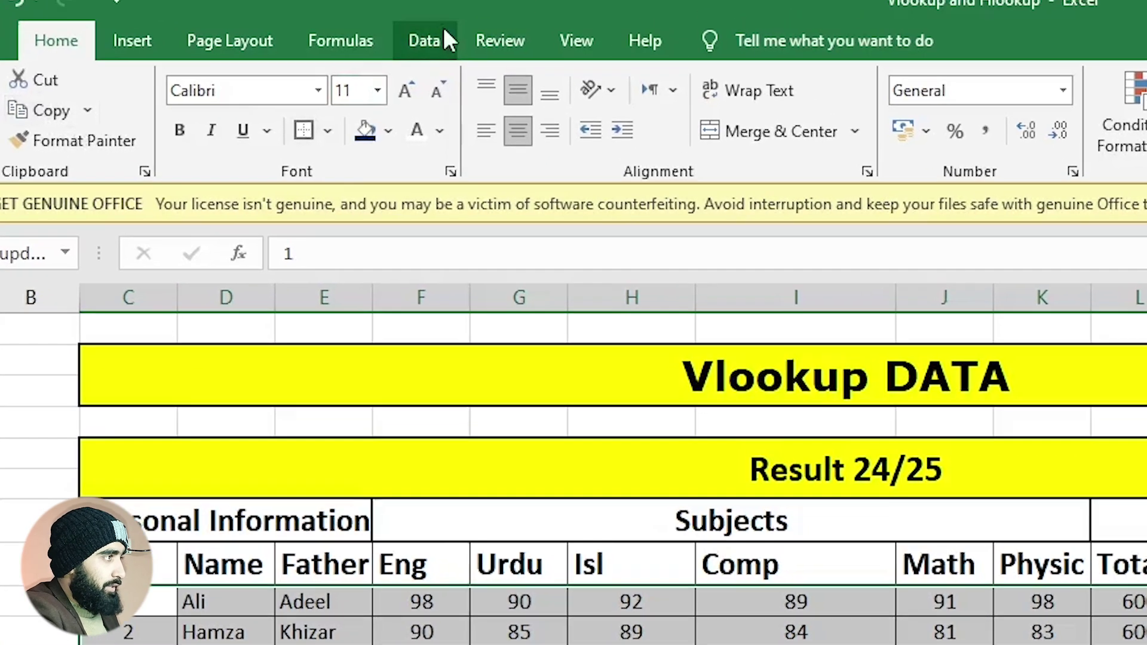
# - Review the vlookupdata entry and its referenced range in the Name Manager, then close it
pyautogui.click(442, 33)
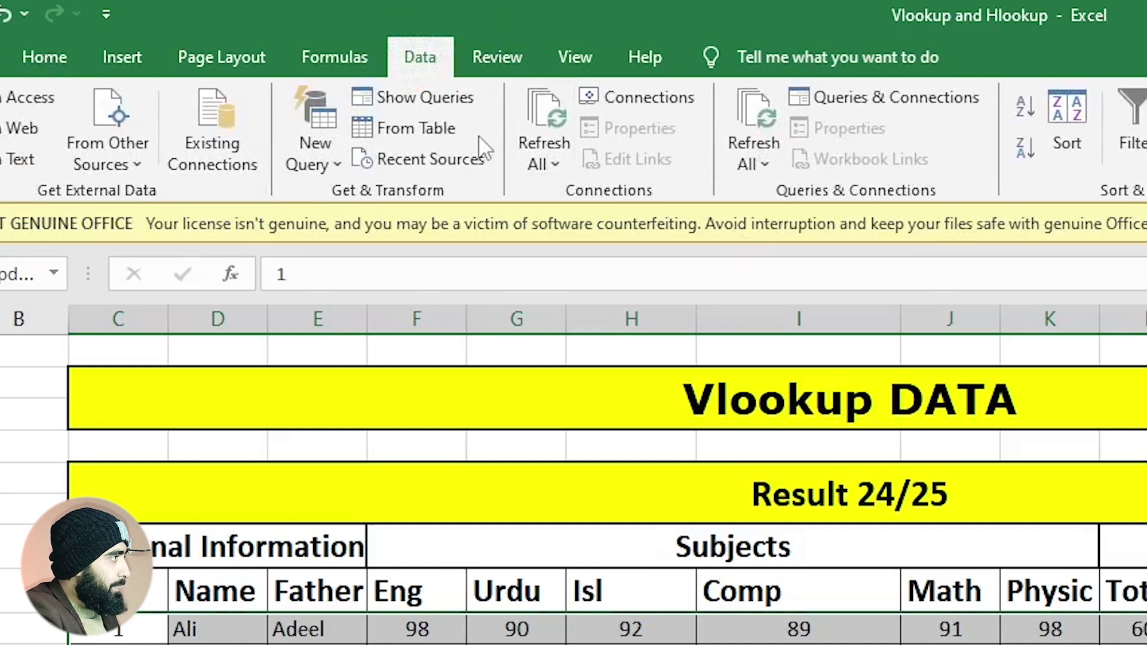
pyautogui.click(324, 60)
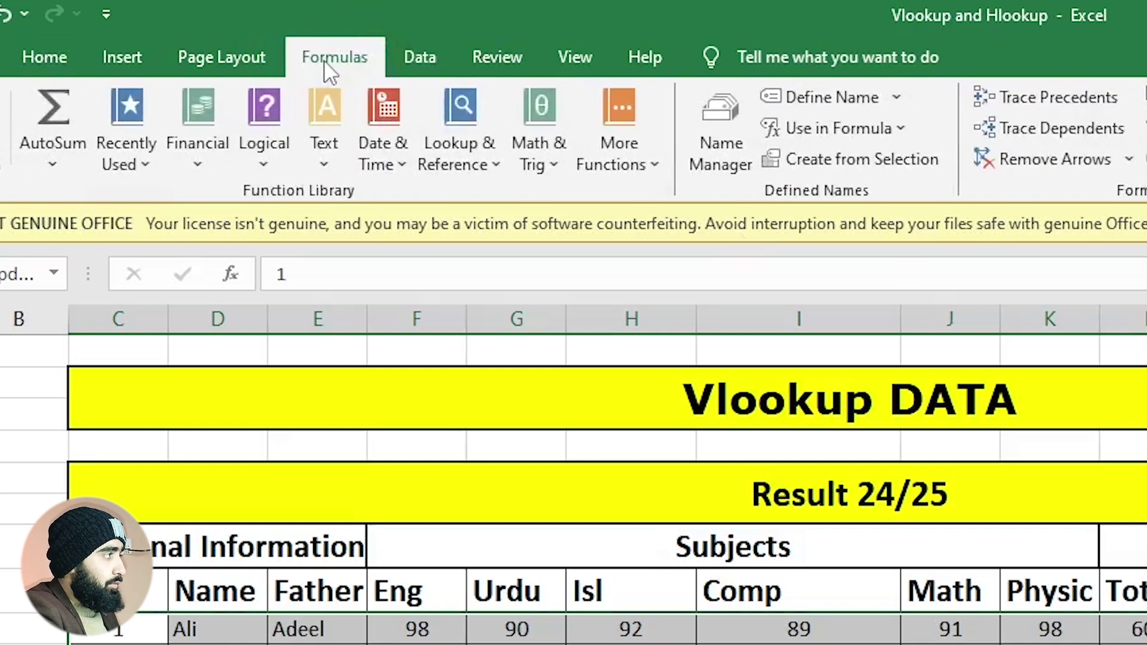
pyautogui.click(741, 133)
pyautogui.click(525, 262)
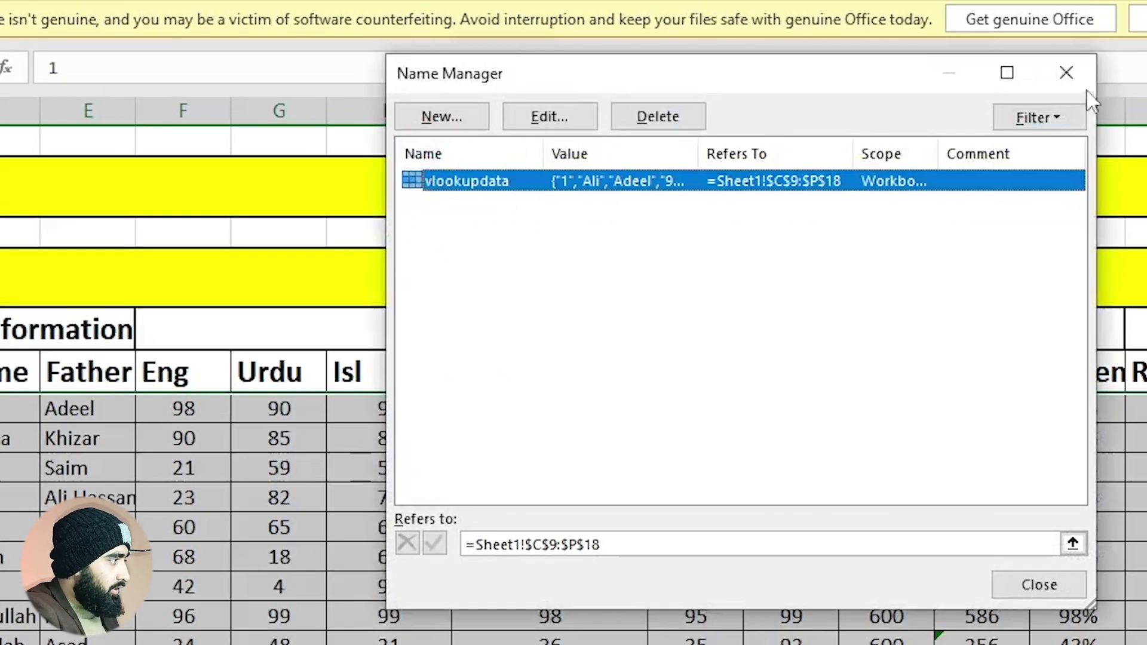
pyautogui.click(1066, 72)
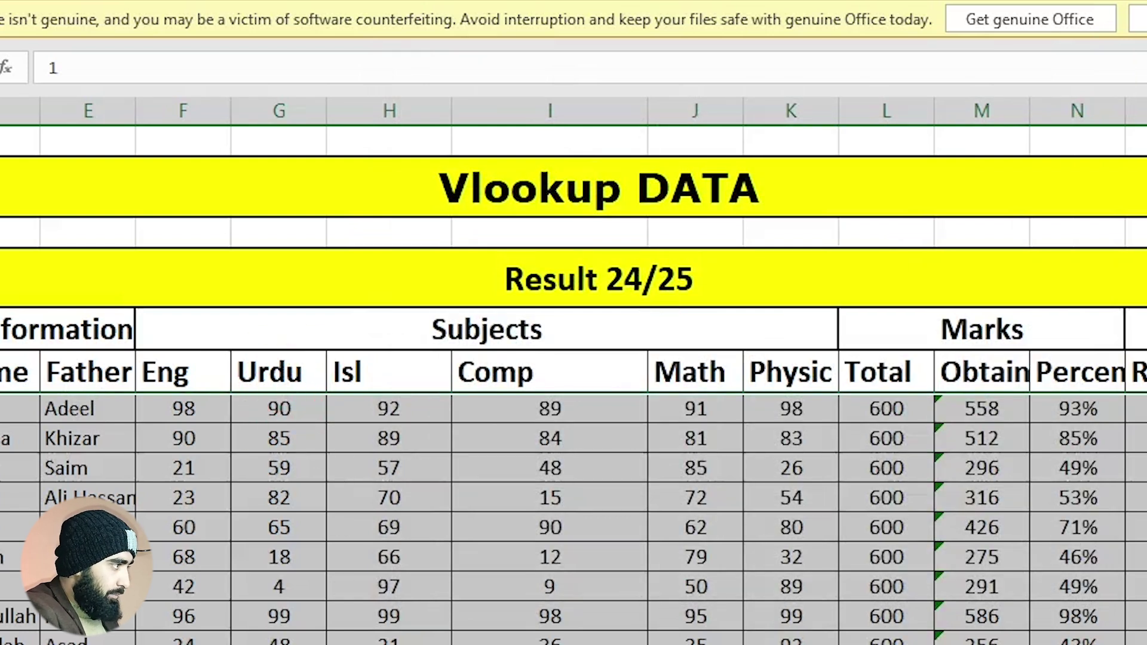
# - Add a List data validation dropdown to the second result card's Roll NO cell, using Sheet1!$C$9:$C$18 as its source
pyautogui.click(179, 644)
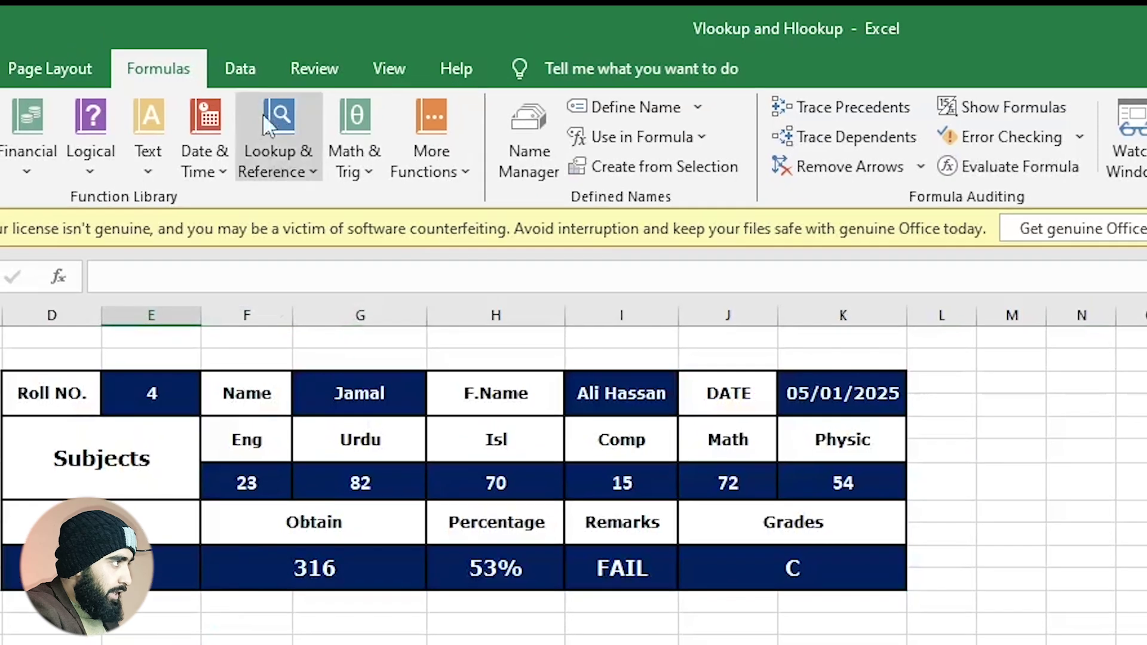
pyautogui.click(239, 10)
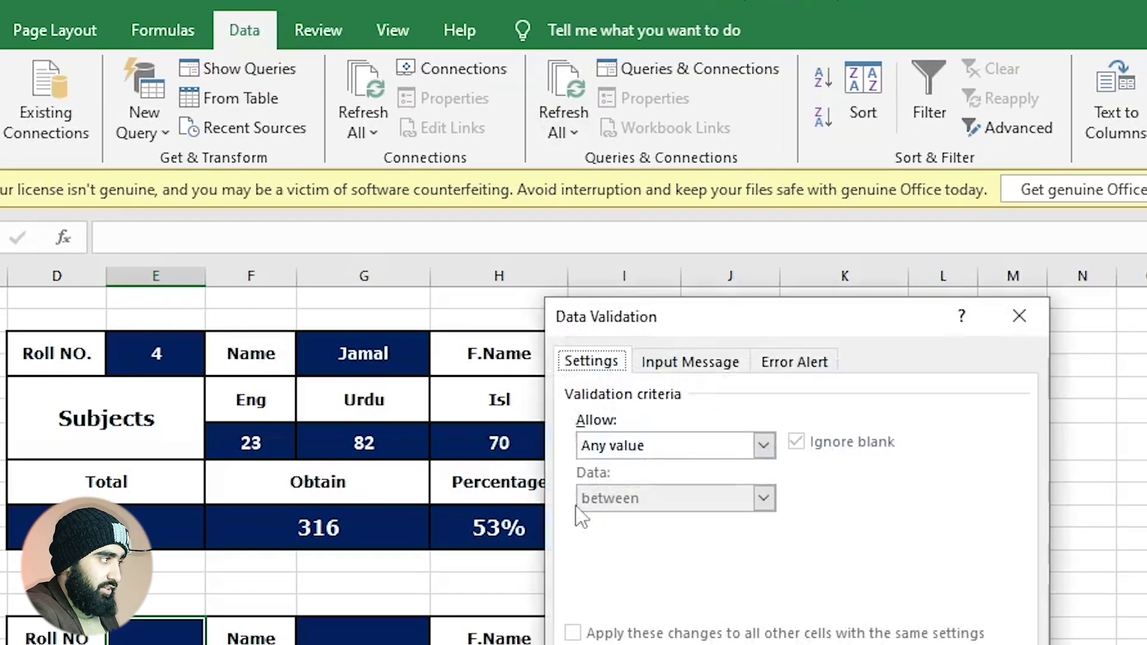
pyautogui.click(704, 485)
pyautogui.click(657, 281)
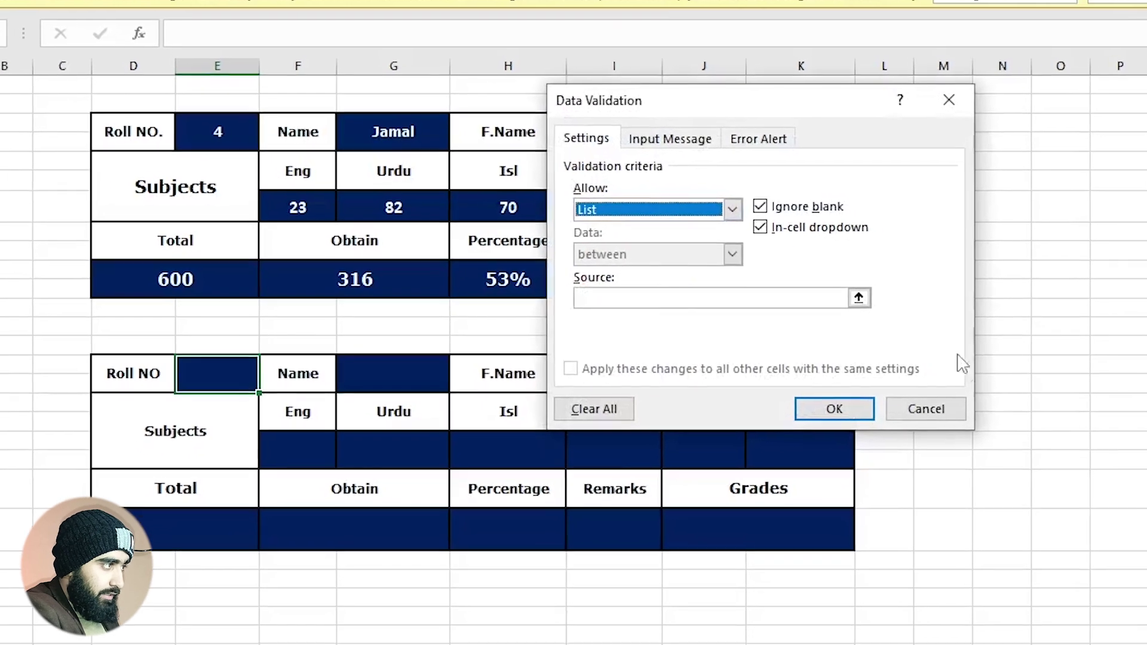
pyautogui.click(858, 297)
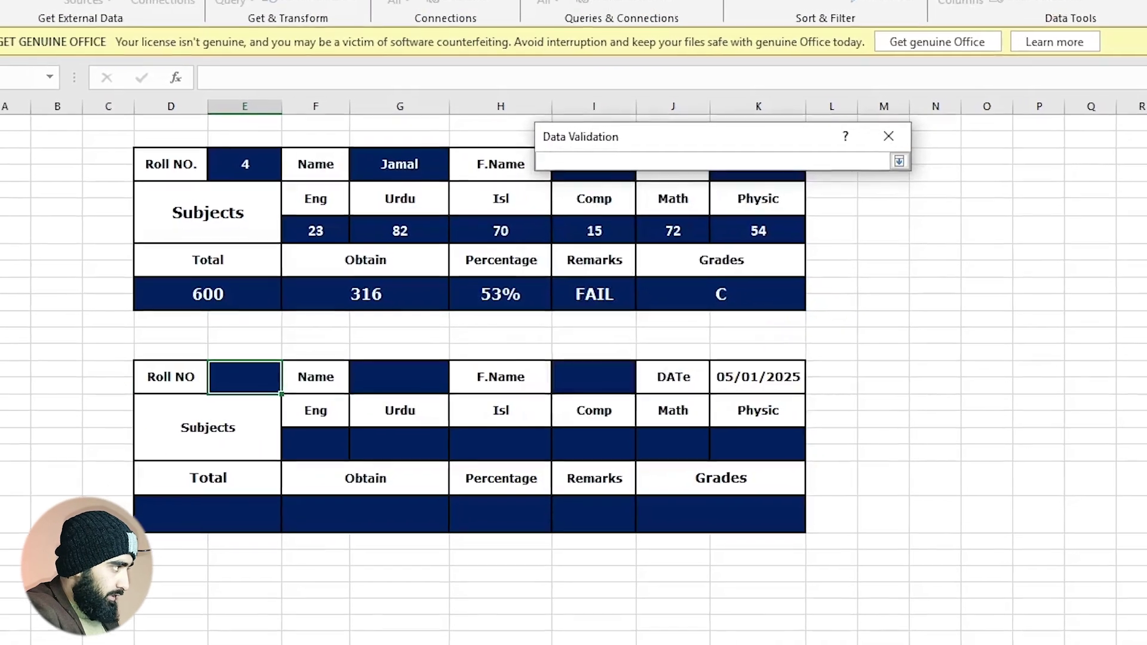
pyautogui.click(48, 643)
pyautogui.moveTo(120, 336); pyautogui.dragTo(130, 443)
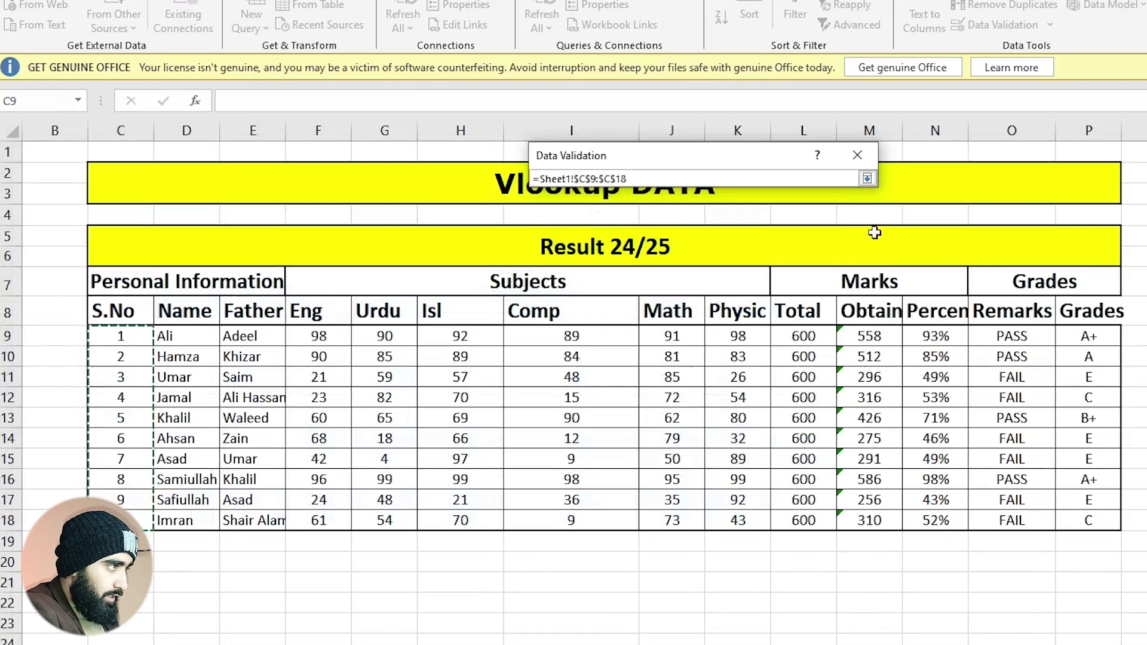
pyautogui.click(866, 179)
pyautogui.click(767, 404)
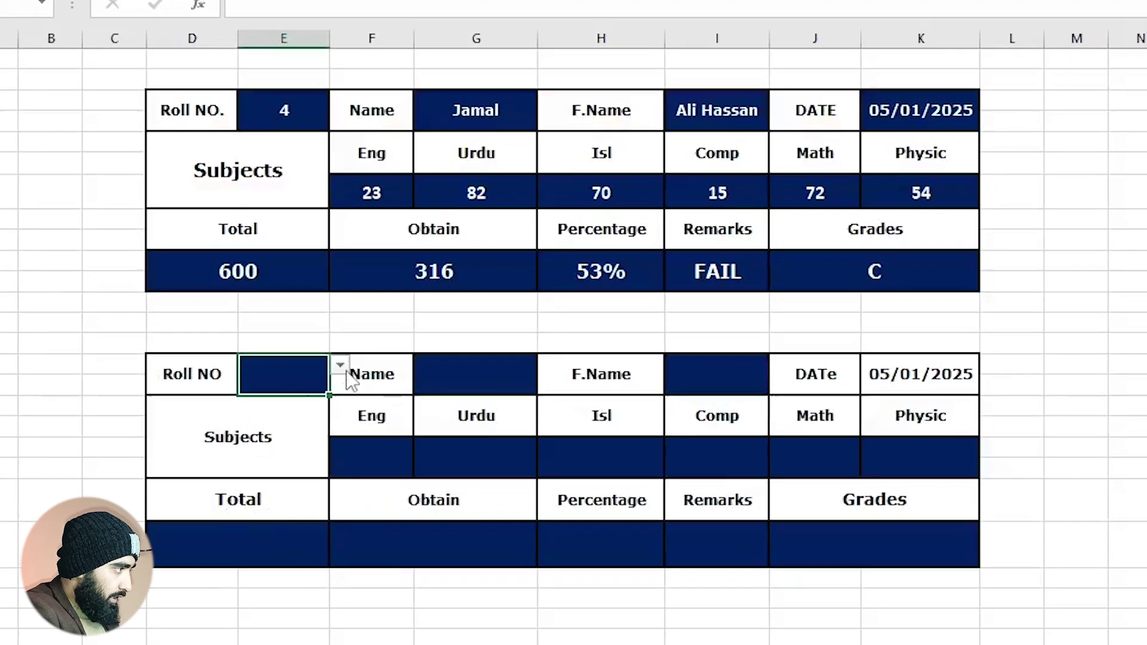
# - Test the new Roll NO dropdown with 4, set it to 6, and select the empty Name value cell
pyautogui.click(340, 365)
pyautogui.click(292, 427)
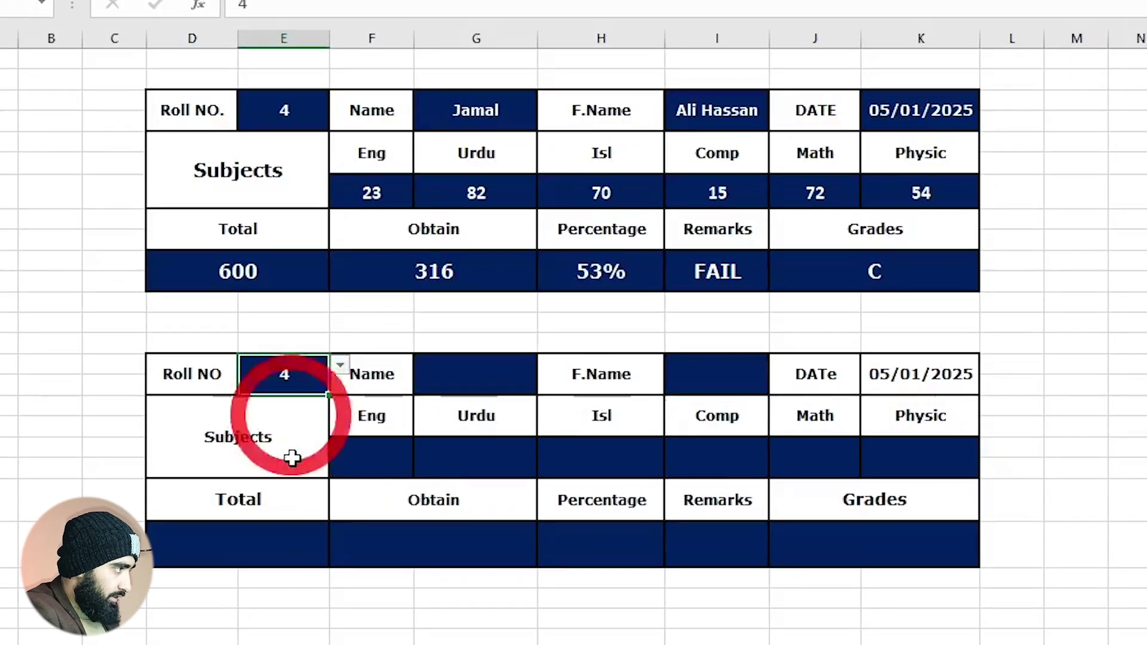
pyautogui.click(339, 366)
pyautogui.click(276, 499)
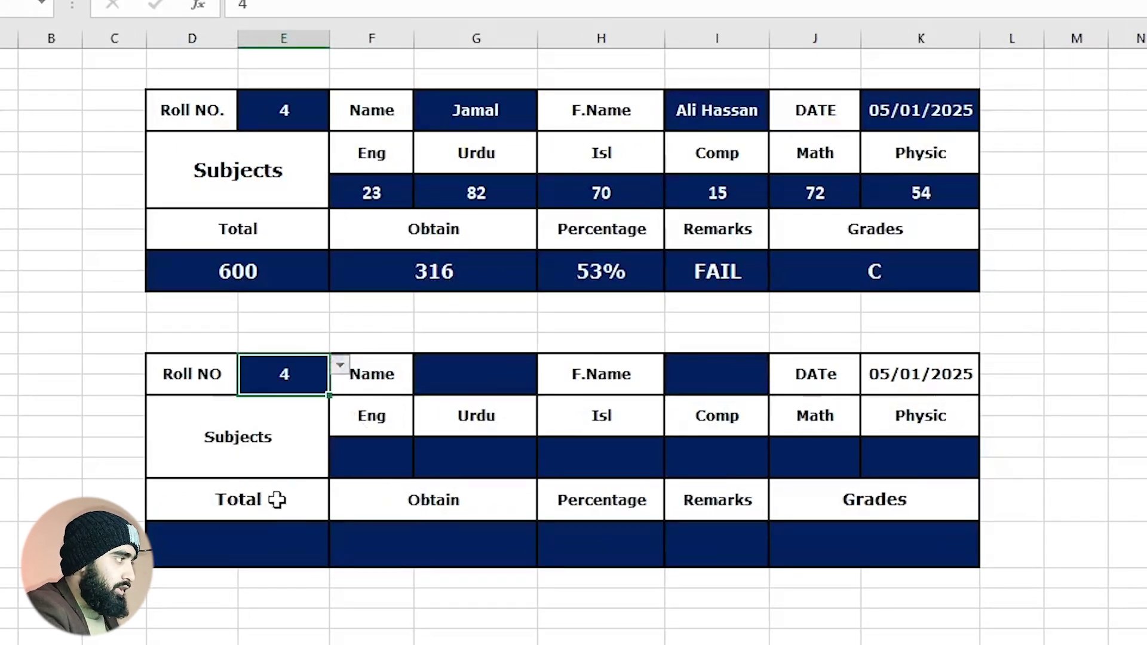
pyautogui.scroll(-1, 276, 500)
pyautogui.click(340, 303)
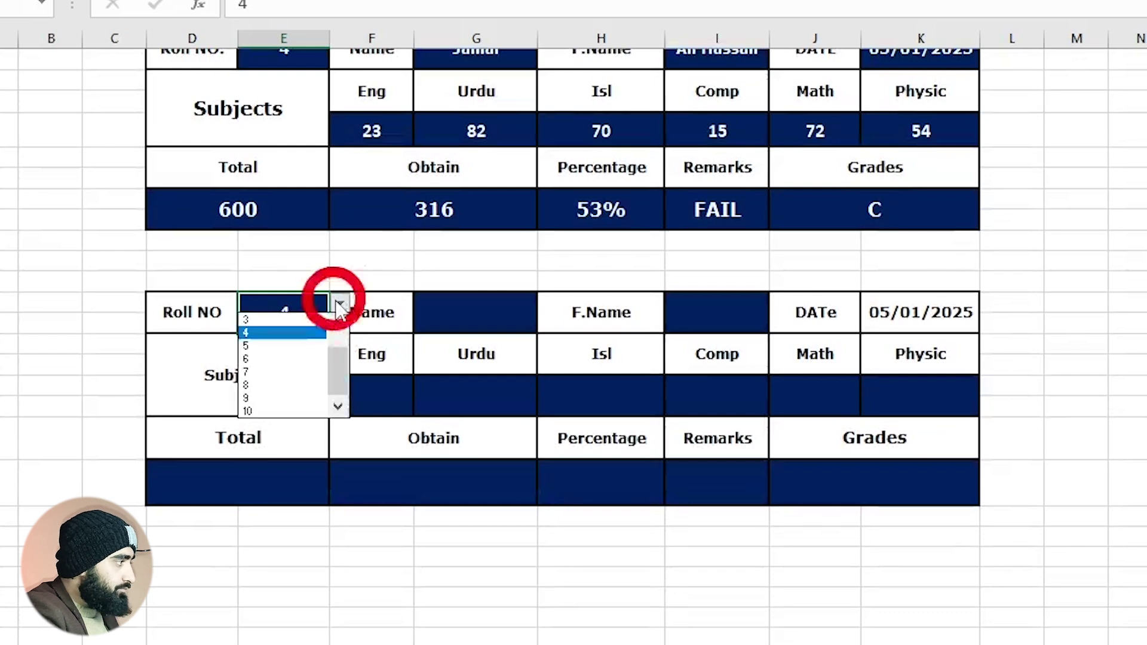
pyautogui.click(312, 367)
pyautogui.scroll(2, 312, 383)
pyautogui.click(447, 435)
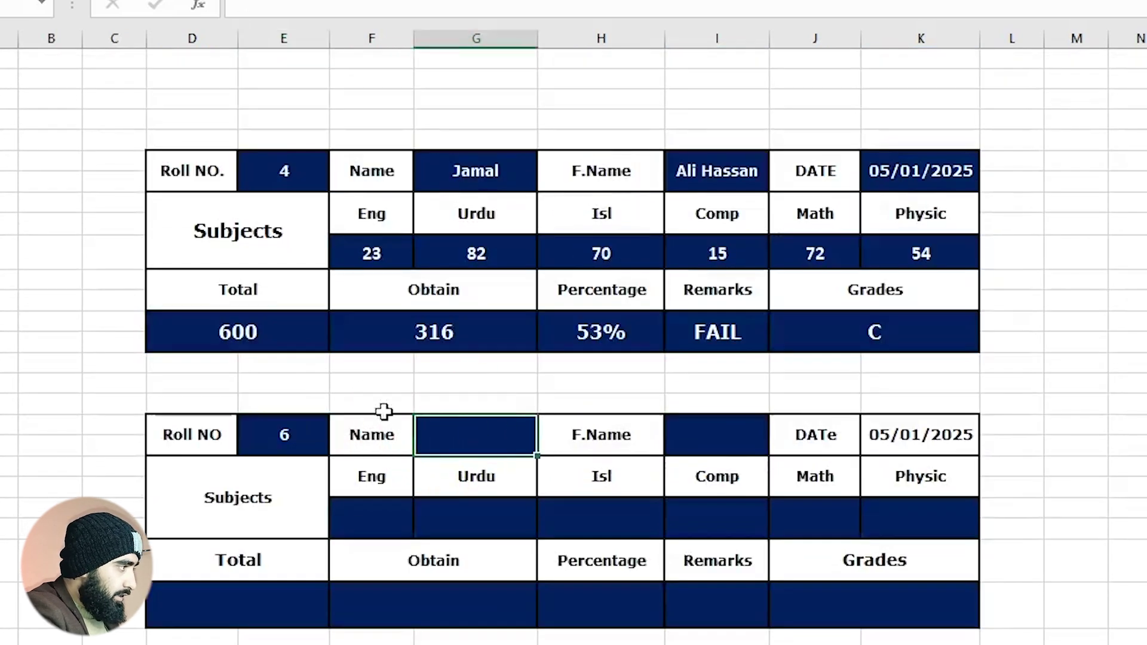
# - Examine the vertical columns and the header row of the Vlookup DATA table on Sheet1
pyautogui.click(210, 644)
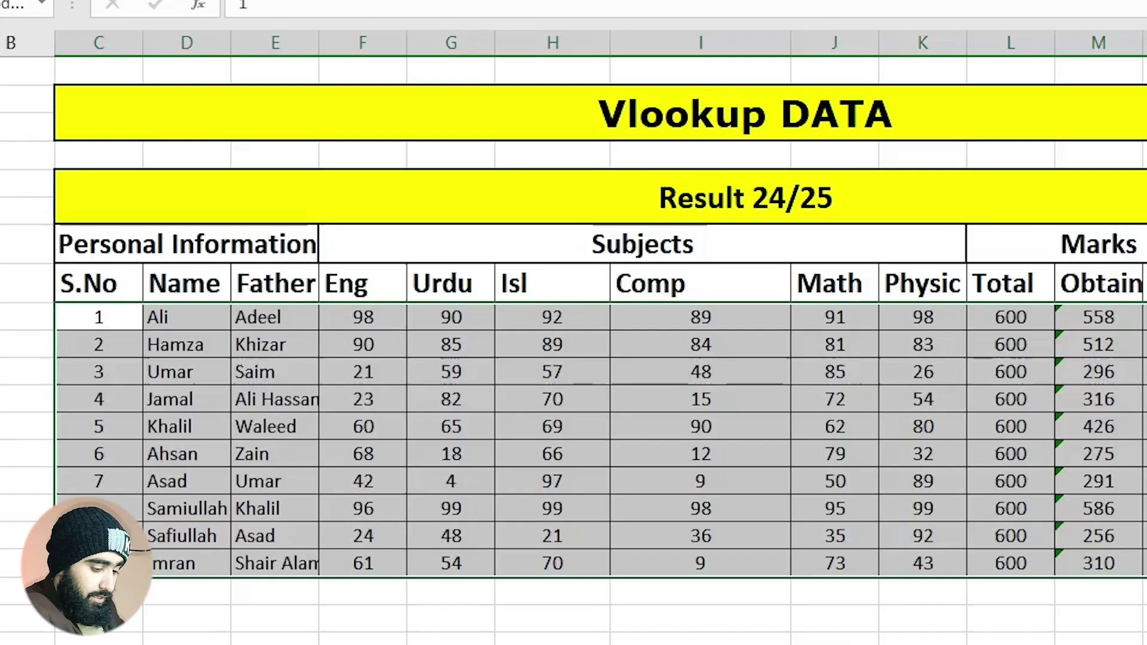
pyautogui.click(605, 586)
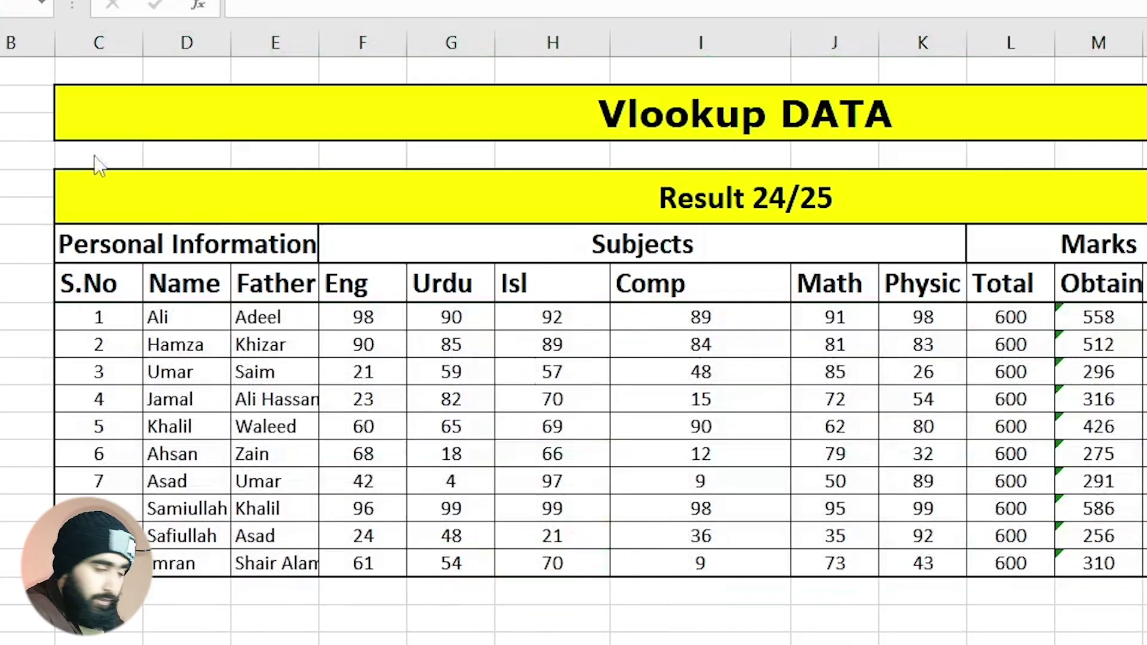
pyautogui.moveTo(95, 75); pyautogui.dragTo(94, 236)
pyautogui.moveTo(195, 75); pyautogui.dragTo(205, 260)
pyautogui.moveTo(275, 82)
pyautogui.mouseDown()
pyautogui.moveTo(290, 224)
pyautogui.moveTo(278, 260)
pyautogui.mouseUp()
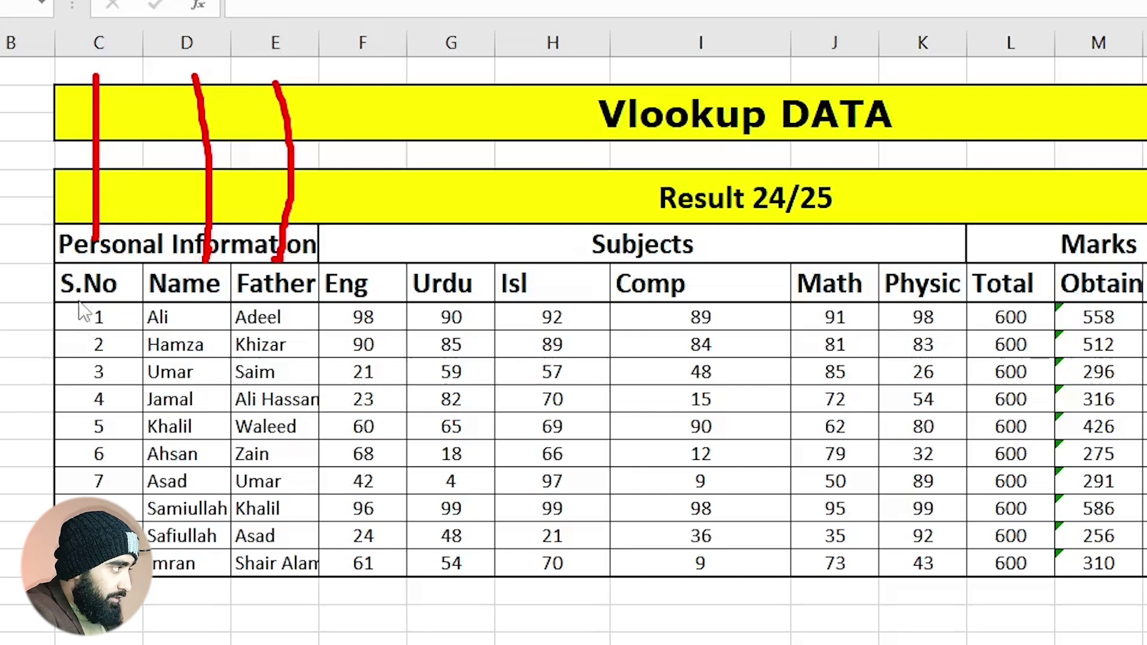
pyautogui.moveTo(57, 305)
pyautogui.mouseDown()
pyautogui.moveTo(691, 281)
pyautogui.moveTo(1093, 280)
pyautogui.mouseUp()
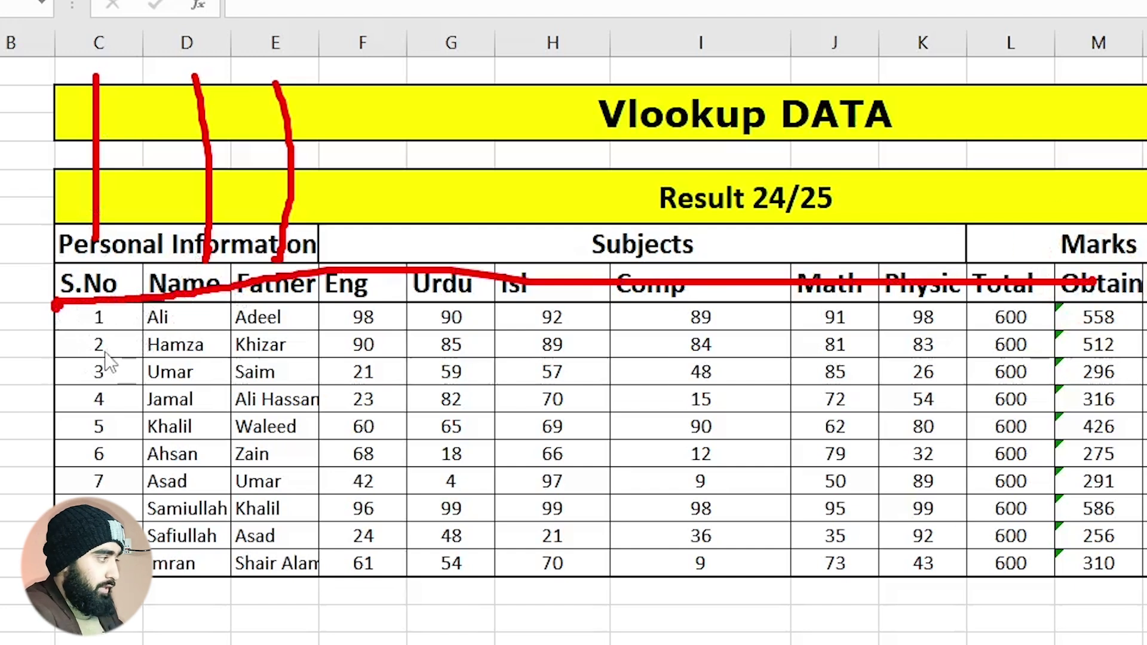
pyautogui.press('Escape')
# - Start a VLOOKUP formula in the second result card's Name value cell with roll number cell E18 as the lookup value
pyautogui.click(179, 644)
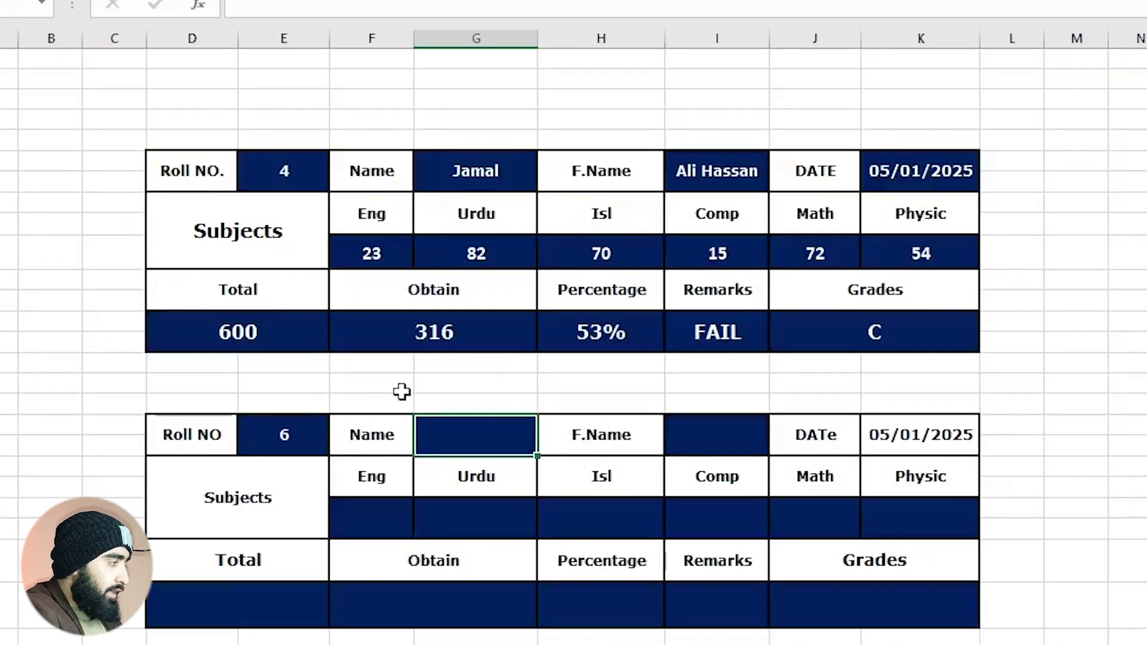
pyautogui.write('=vlookiup')
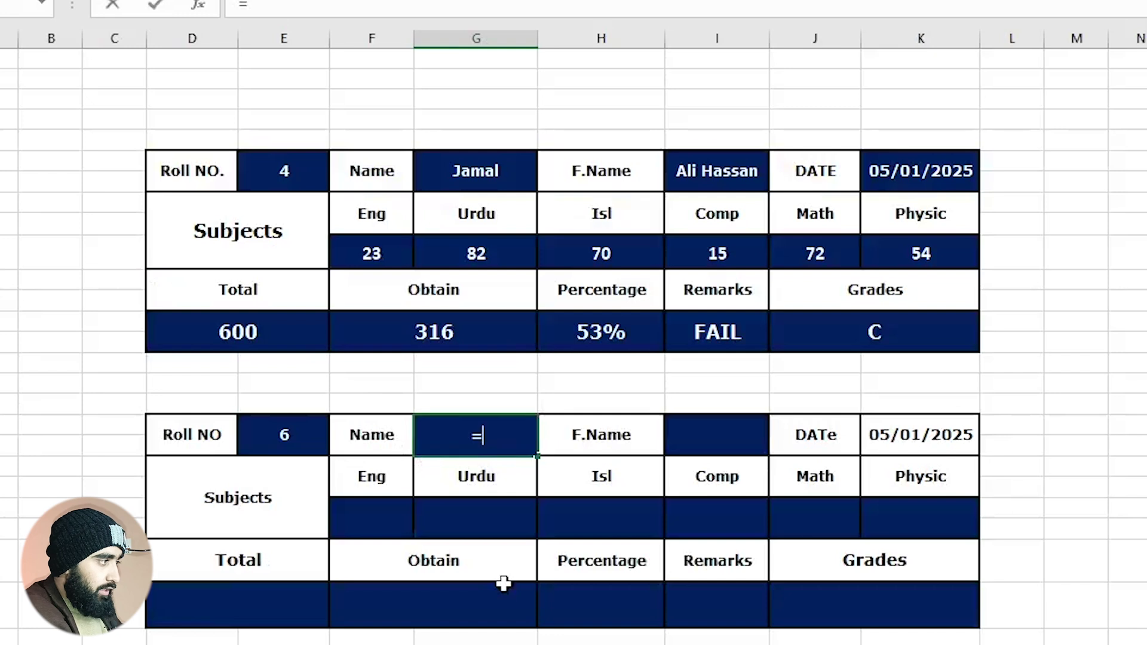
pyautogui.press('BackSpace')
pyautogui.press('BackSpace')
pyautogui.press('BackSpace')
pyautogui.write('up(')
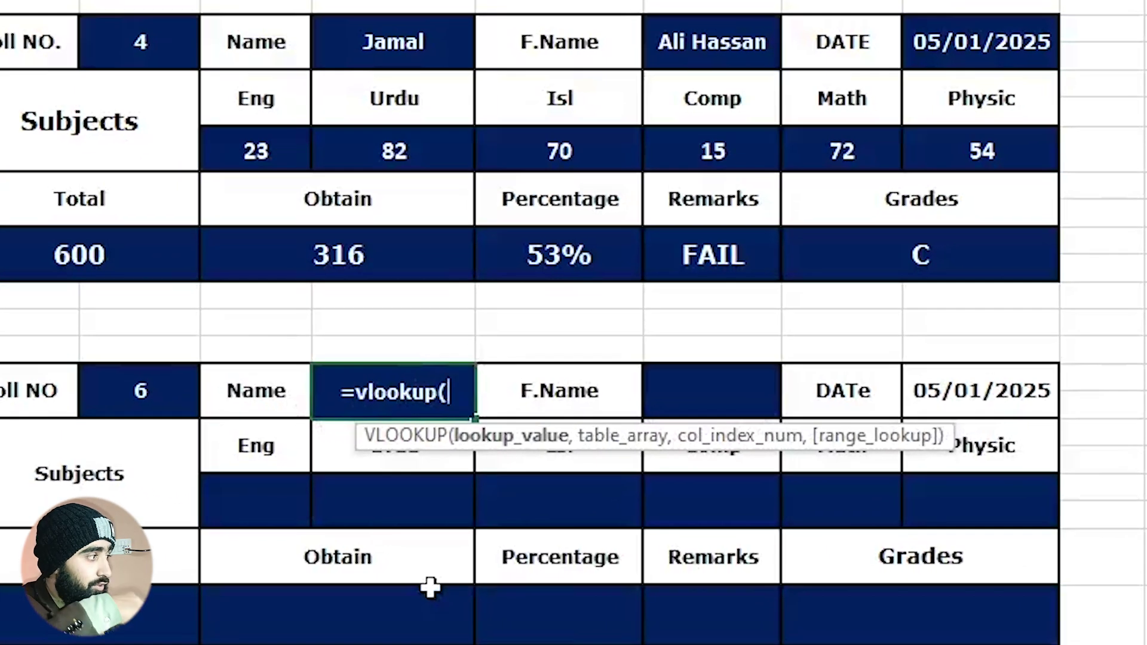
pyautogui.press('Return')
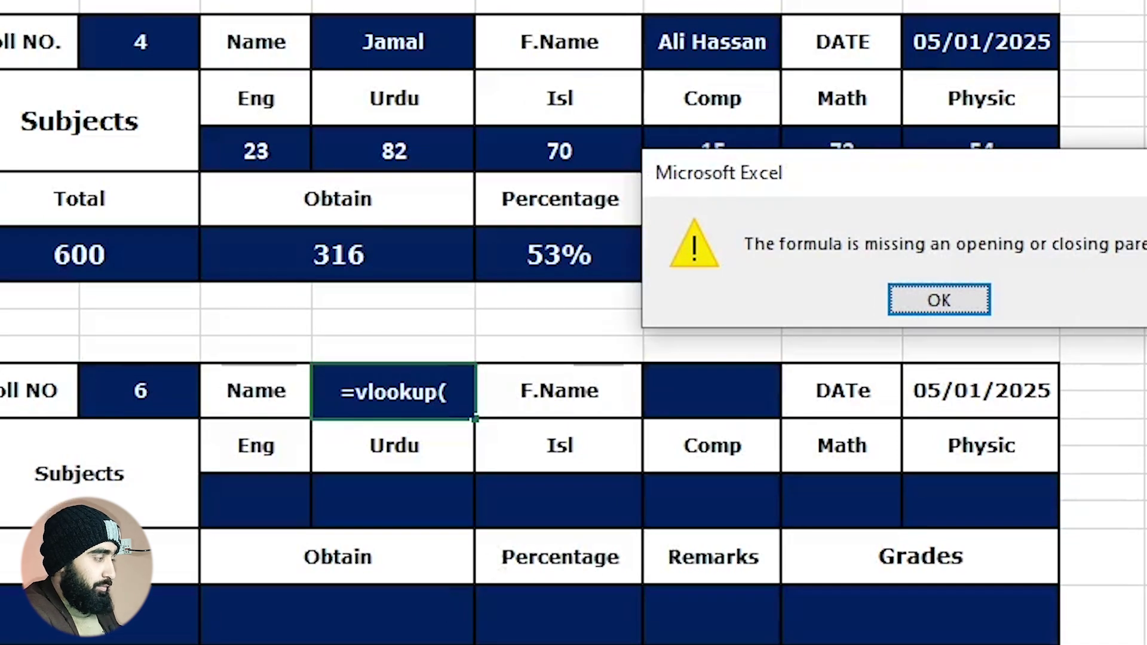
pyautogui.press('Return')
pyautogui.click(448, 395)
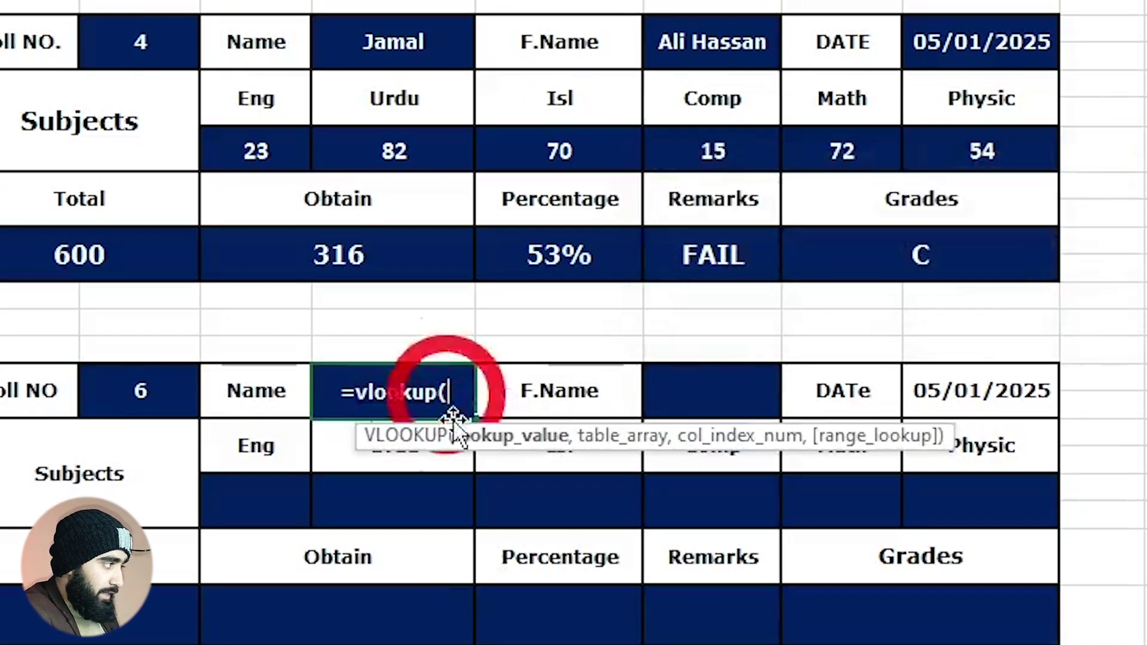
pyautogui.click(63, 391)
pyautogui.click(127, 385)
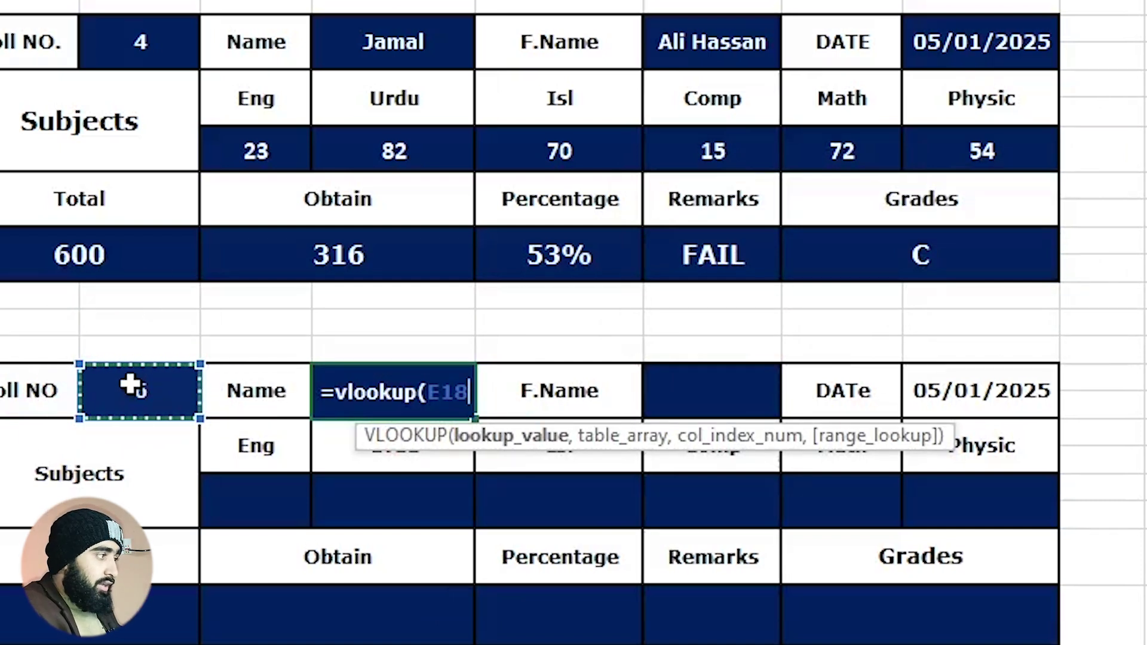
pyautogui.write(',')
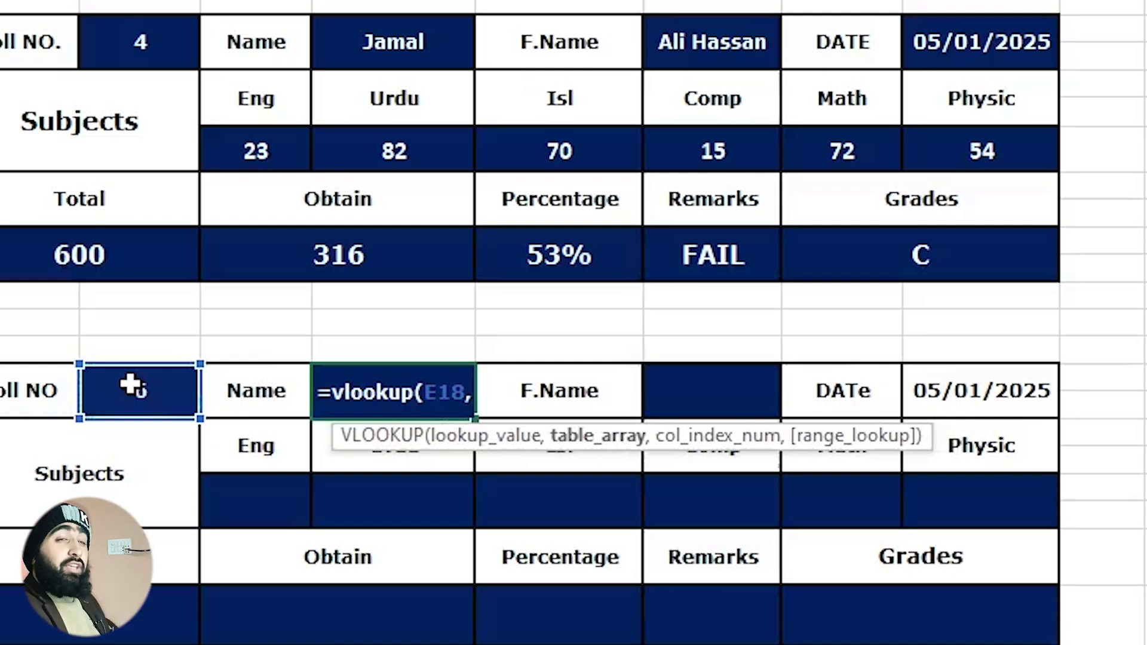